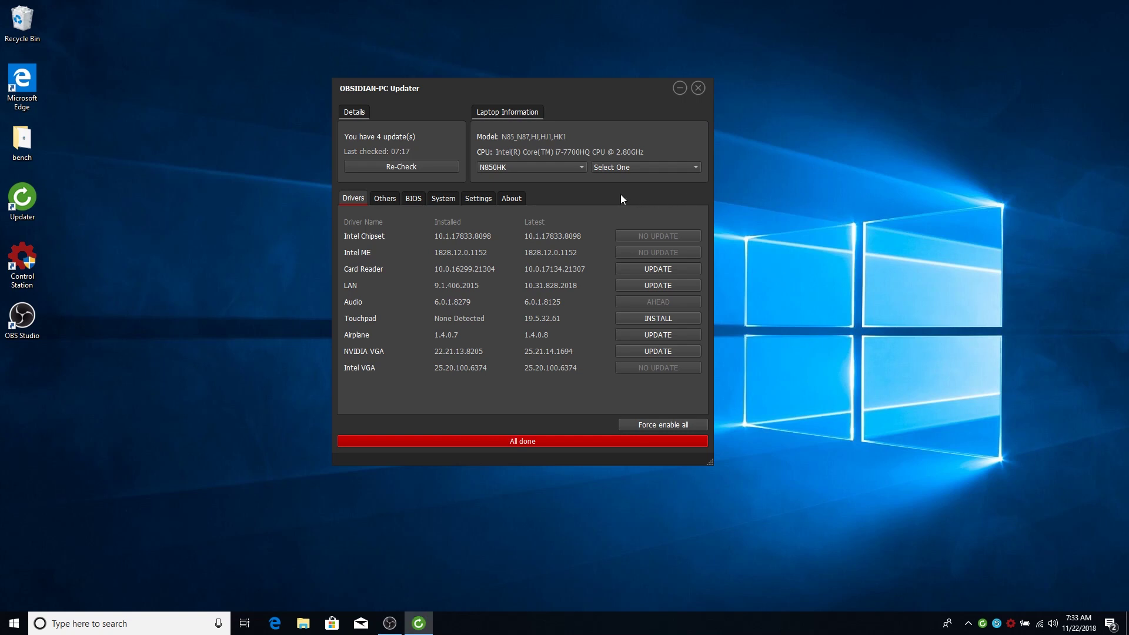
Drag the OBSIDIAN-PC Updater window up and to the left, leaving the driver list with 4 available updates.
mouse_move(605, 196)
left_mouse_down()
mouse_move(453, 171)
mouse_move(605, 197)
left_mouse_up()
left_click_drag(606, 197, 450, 175)
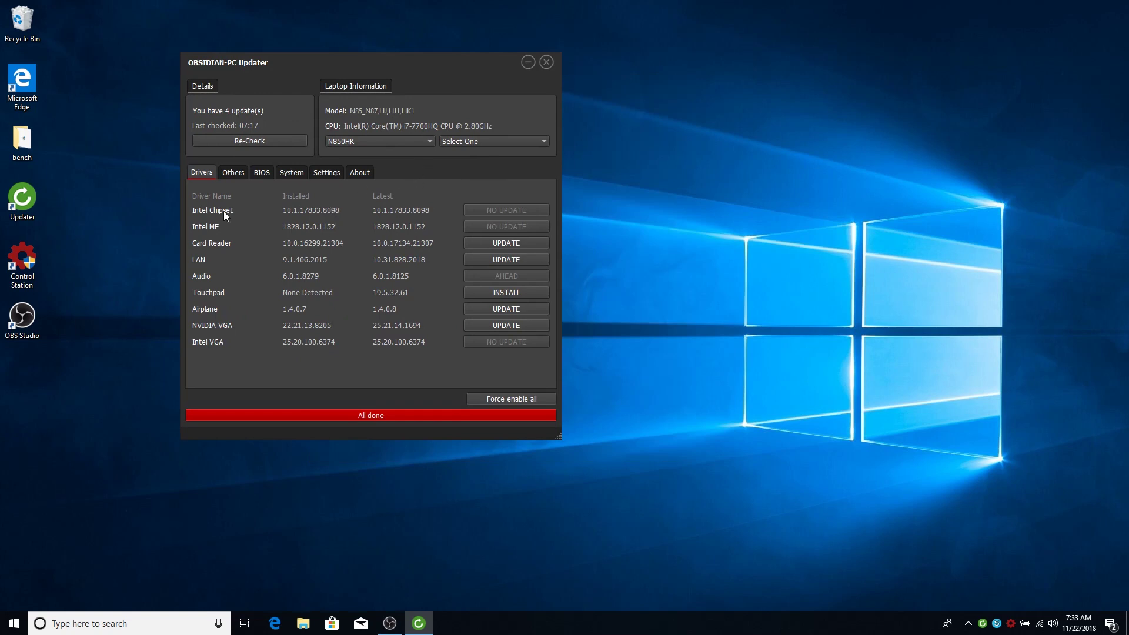
Browse the Others, BIOS, System, Drivers and Settings tabs, ending on System showing Windows 10 Pro build 17134.
left_click(236, 172)
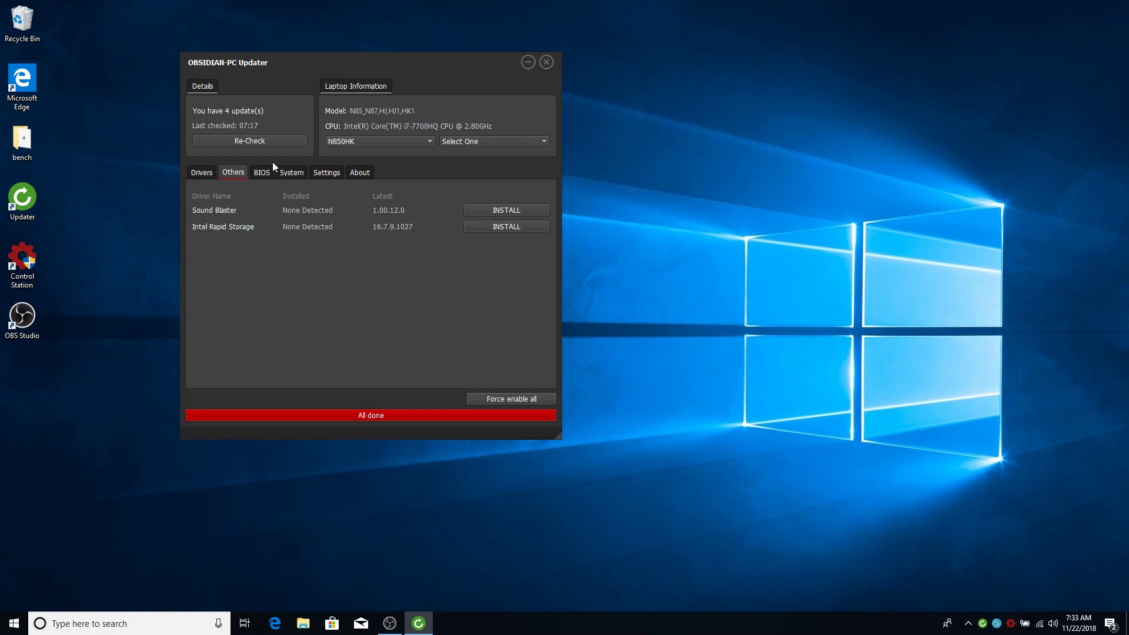
left_click(262, 176)
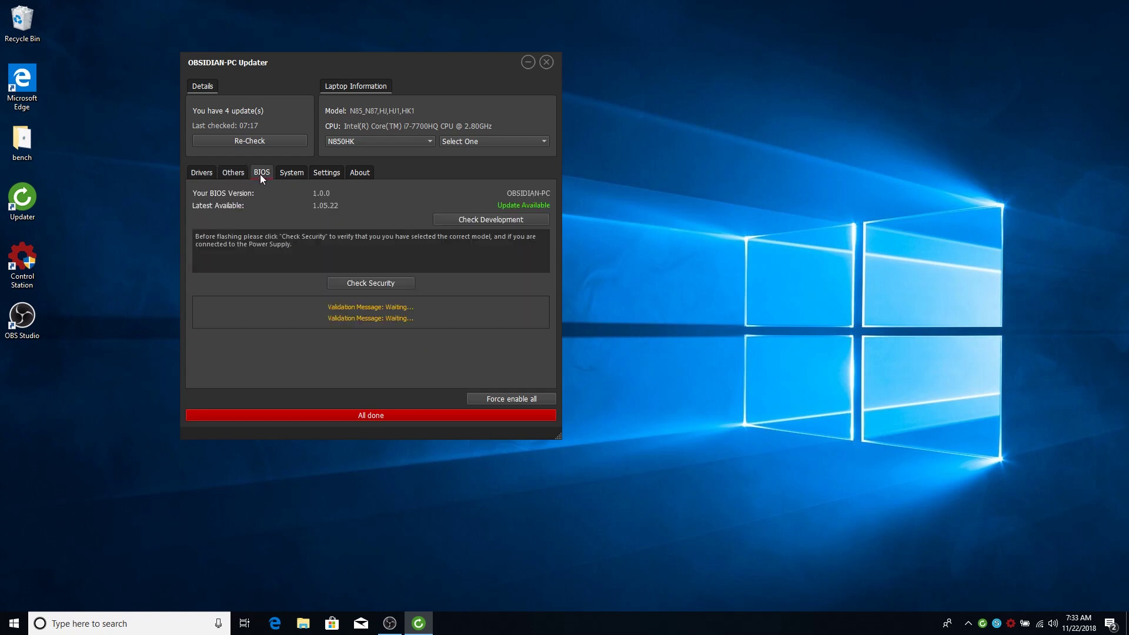
left_click(293, 174)
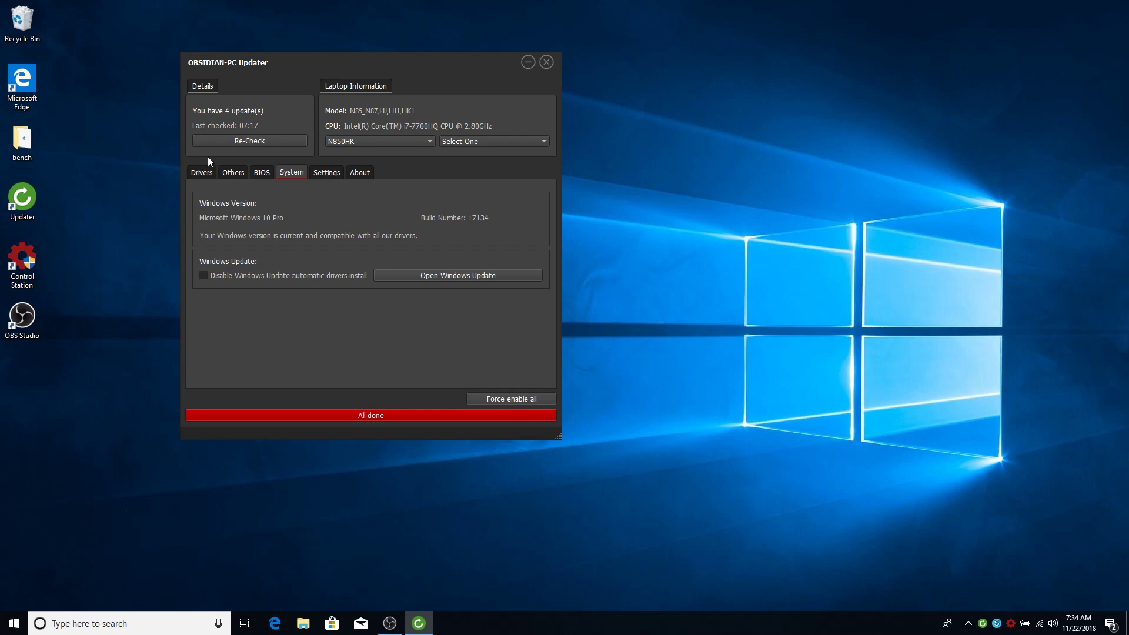
left_click(200, 170)
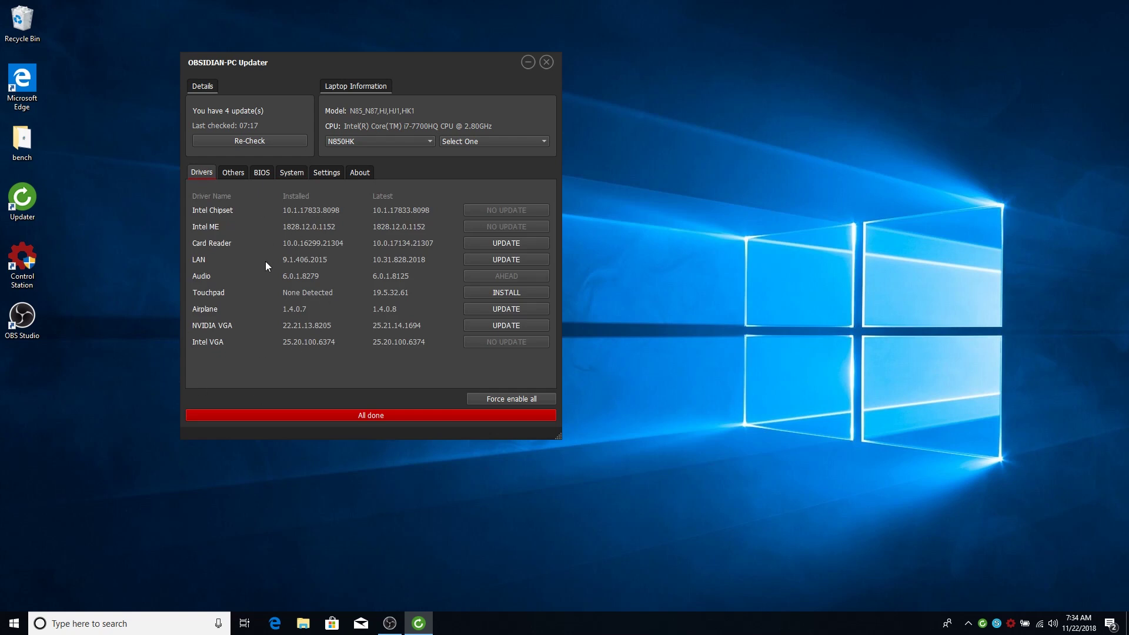
left_click(327, 172)
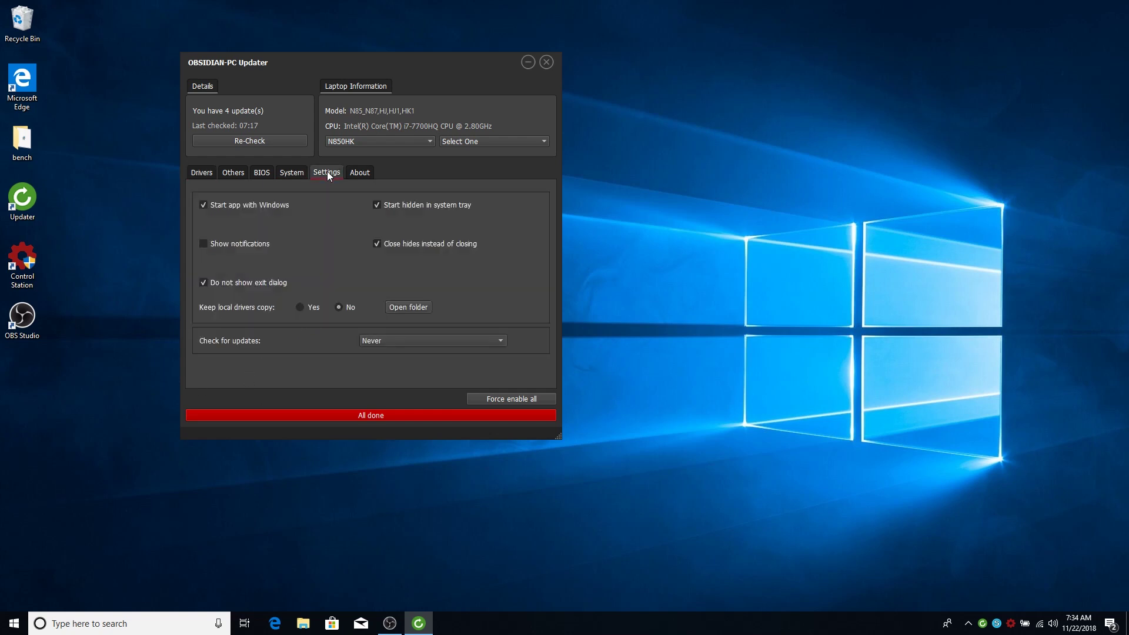
left_click(292, 173)
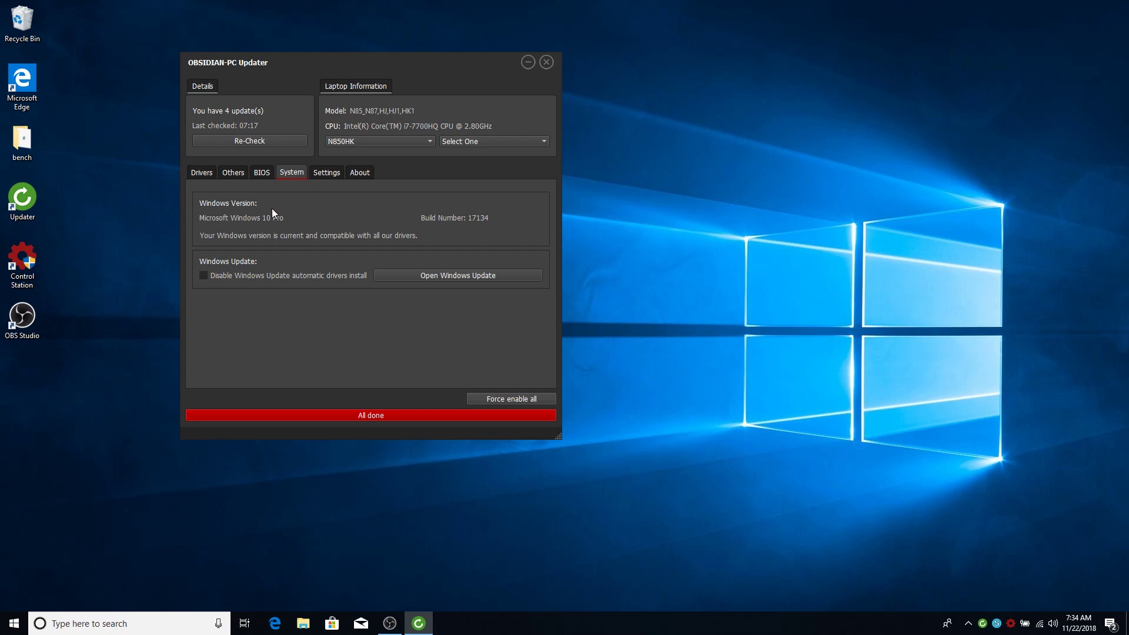
left_click(207, 174)
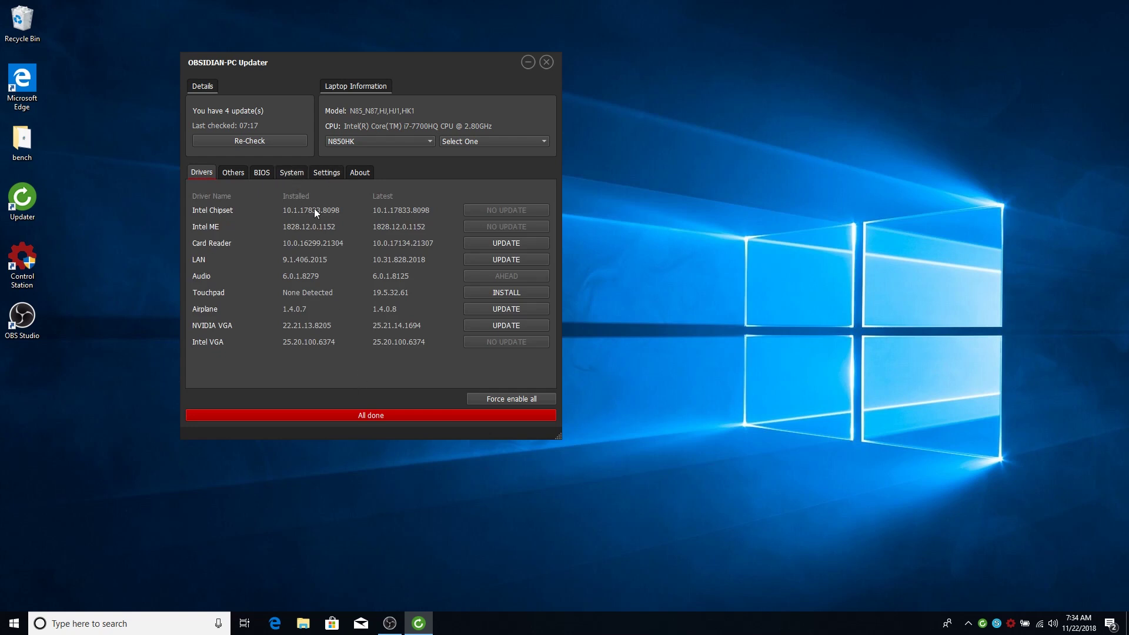
left_click(296, 174)
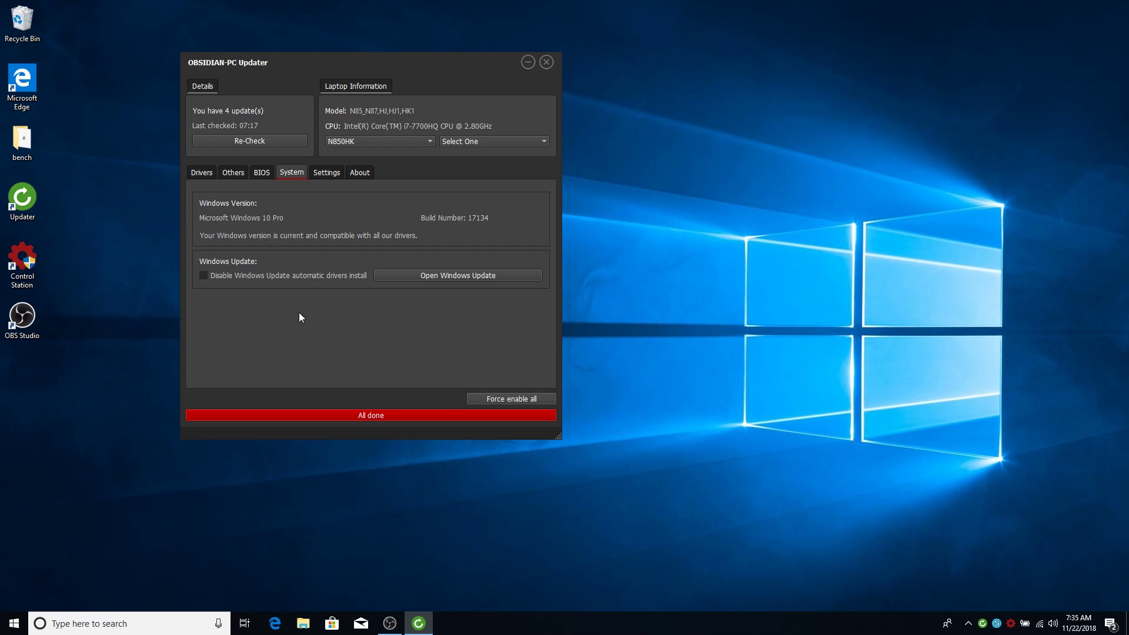
Check Windows Update for updates, close Settings, and go back to the updater's Drivers list.
left_click(466, 280)
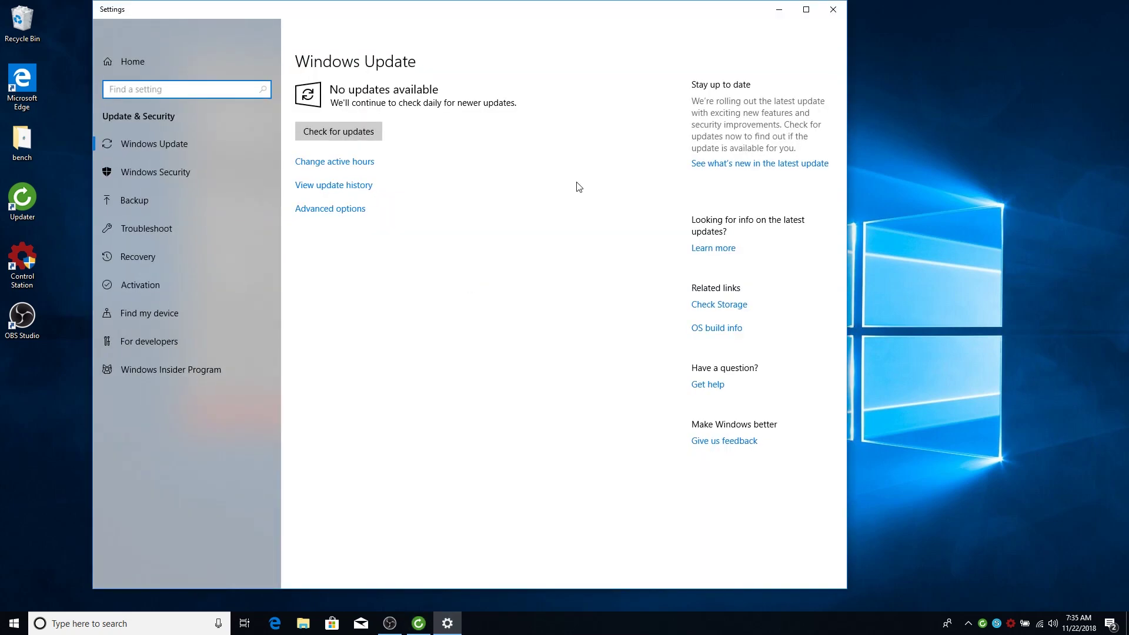
left_click(832, 10)
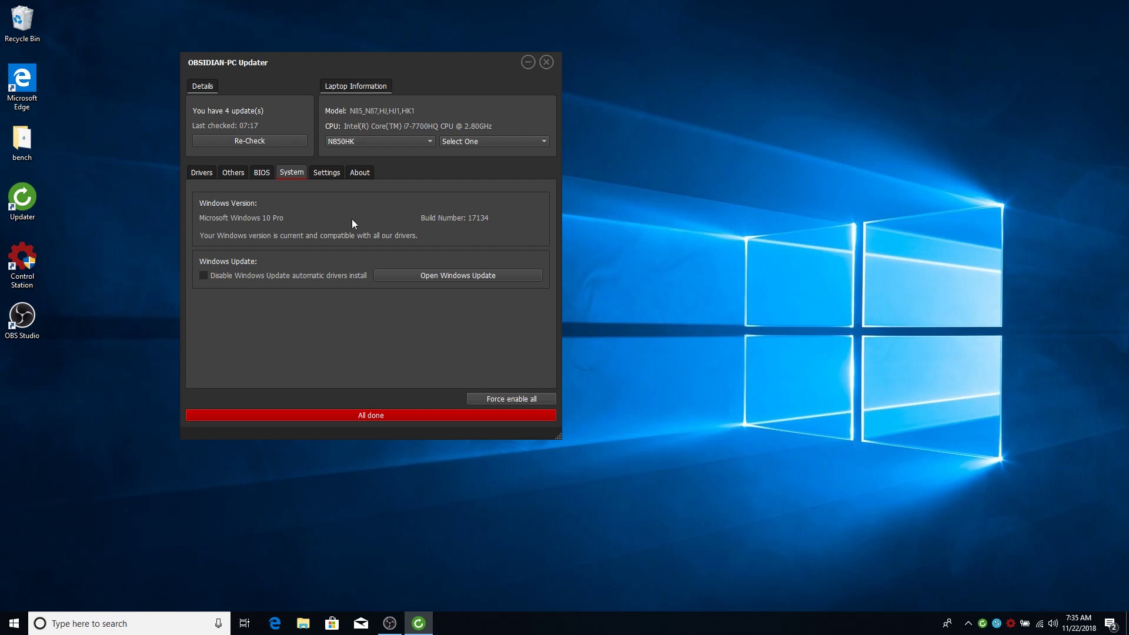
left_click(209, 174)
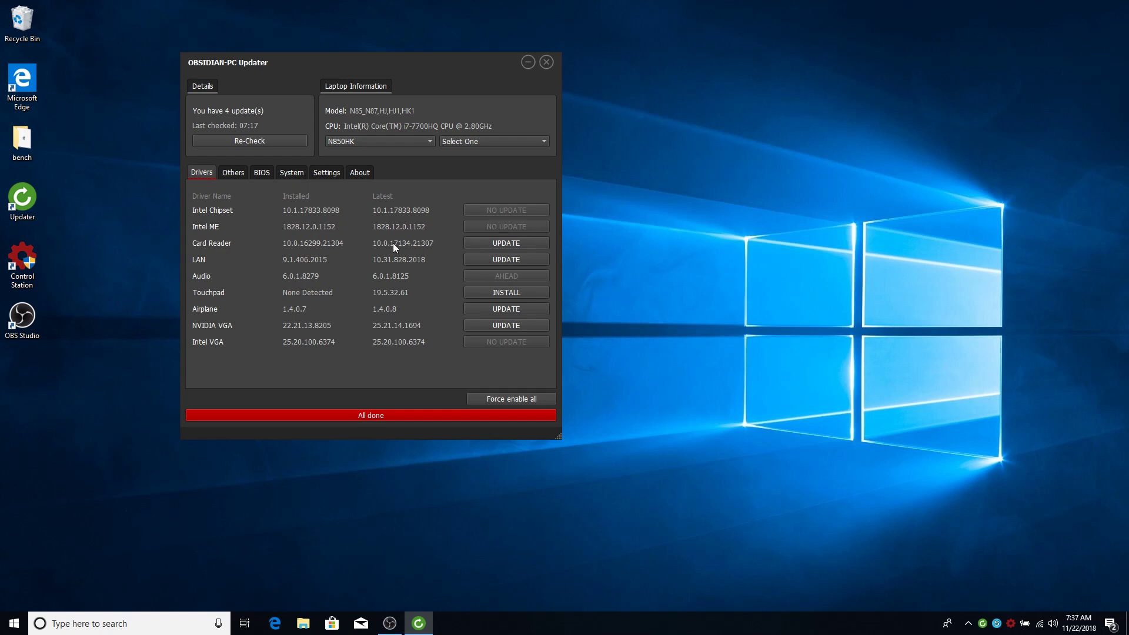
Start the Card Reader driver update and decline the admin access prompt.
left_click(495, 247)
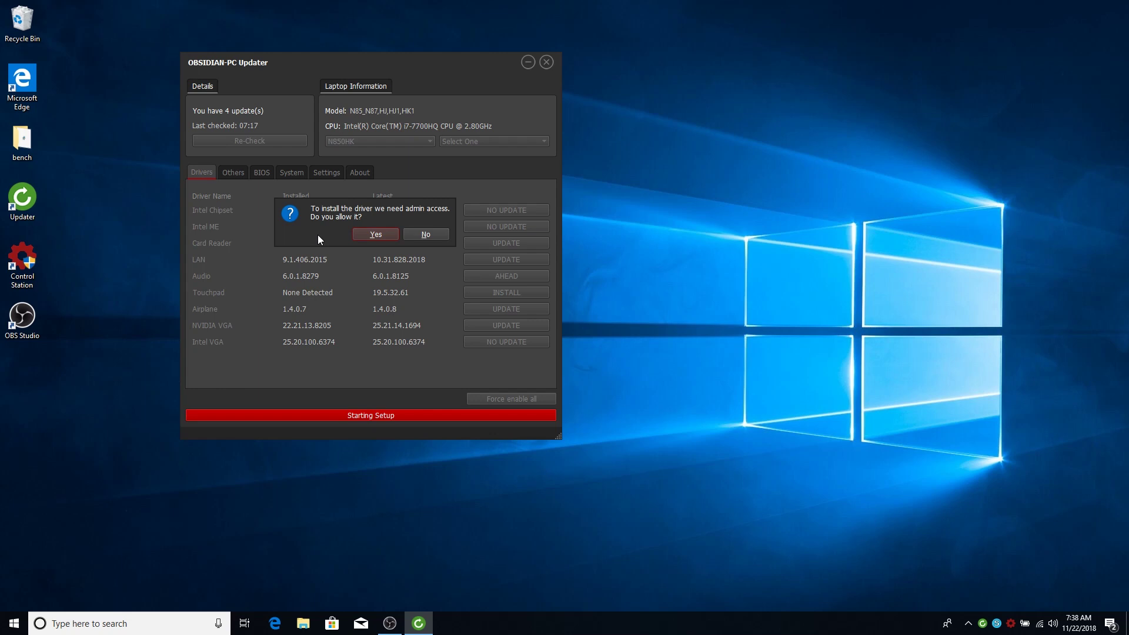
left_click(419, 234)
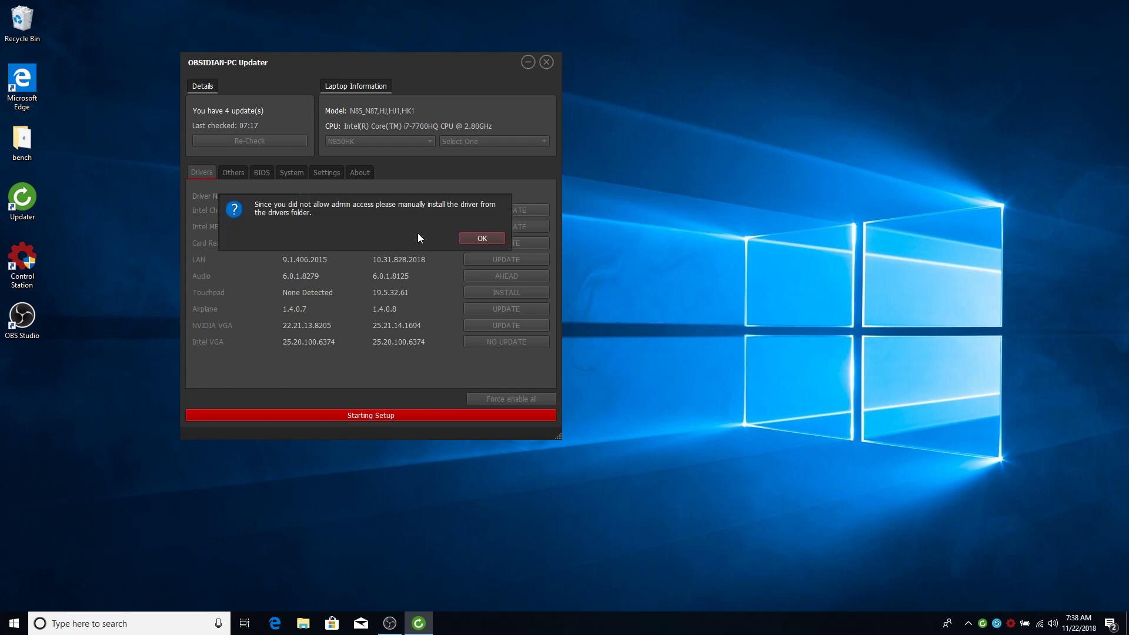
Accept the manual-install notice to open the drivers folder with Cardreader, then bring the updater forward.
left_click(483, 239)
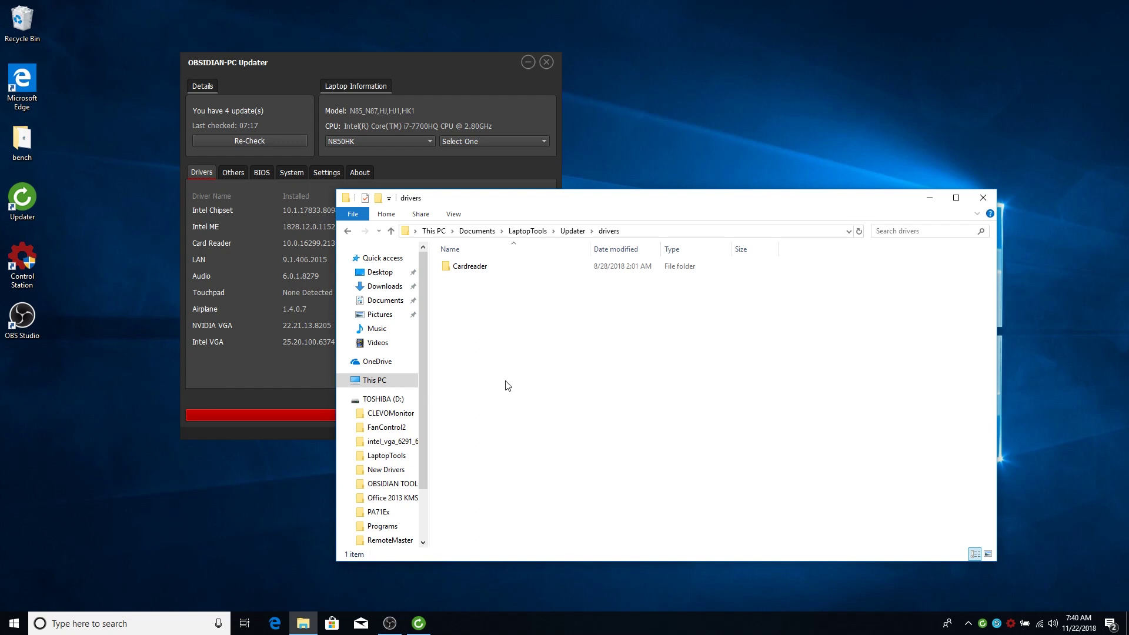
left_click(202, 269)
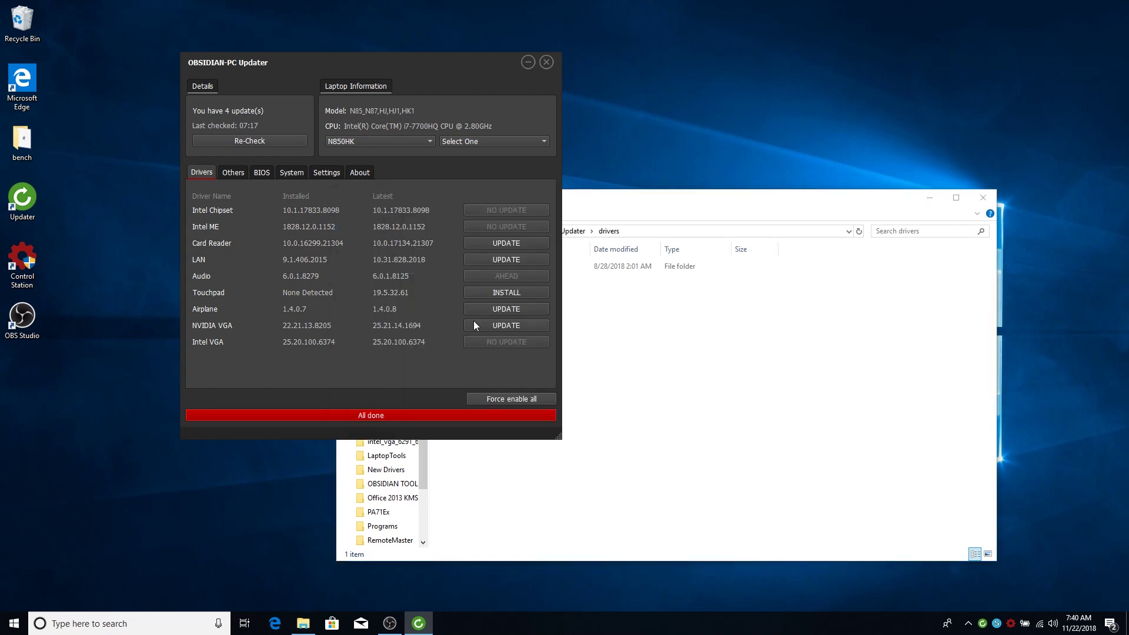
Retry the Card Reader update so the Realtek installer runs, then reopen the updater from the tray.
left_click(513, 243)
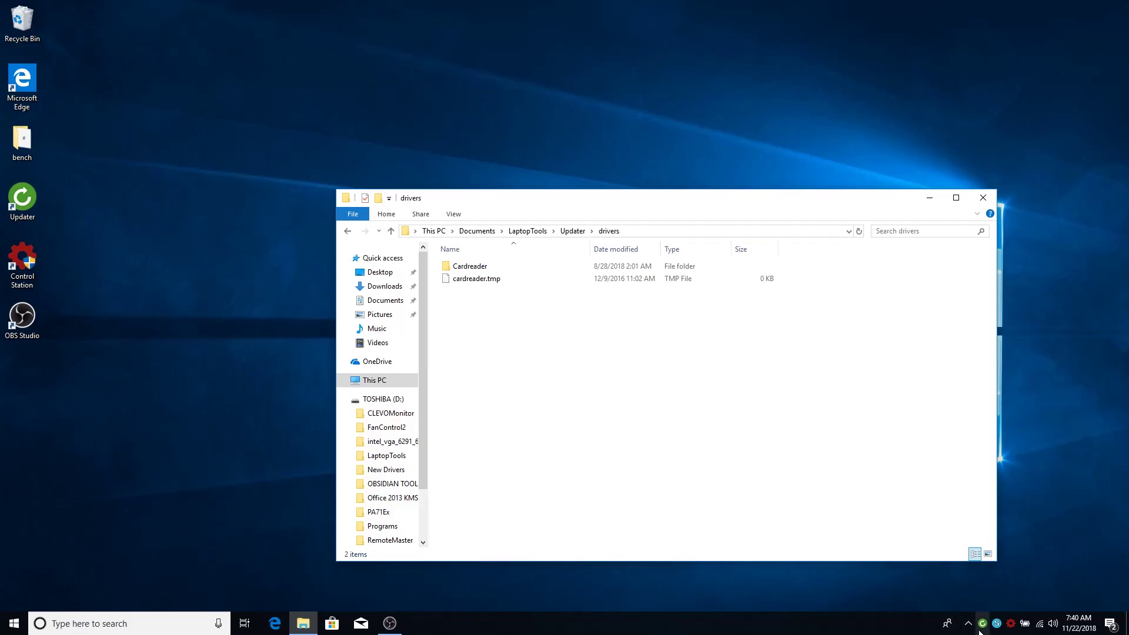
left_click(981, 628)
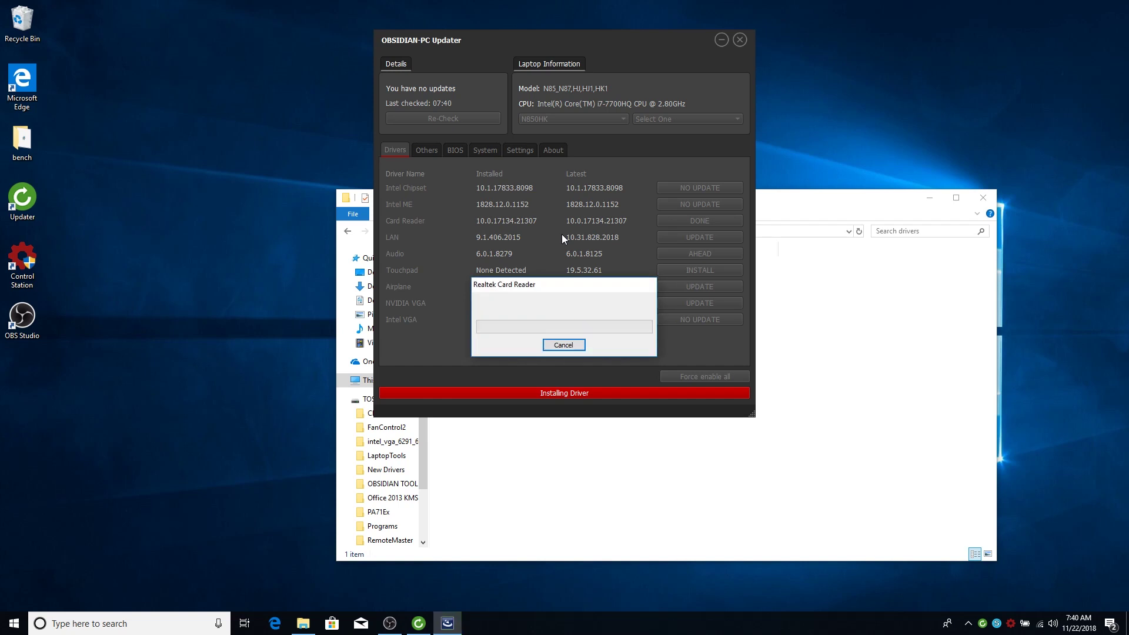
Close the drivers folder and finish the Realtek Card Reader installation.
left_click(983, 198)
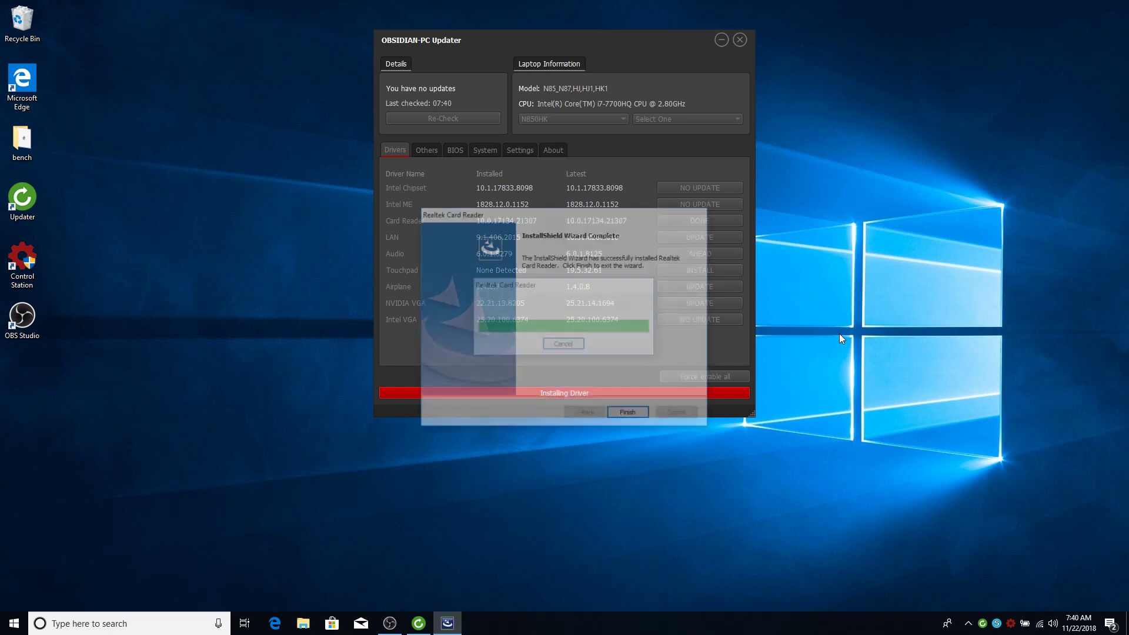
left_click(624, 419)
left_click(675, 221)
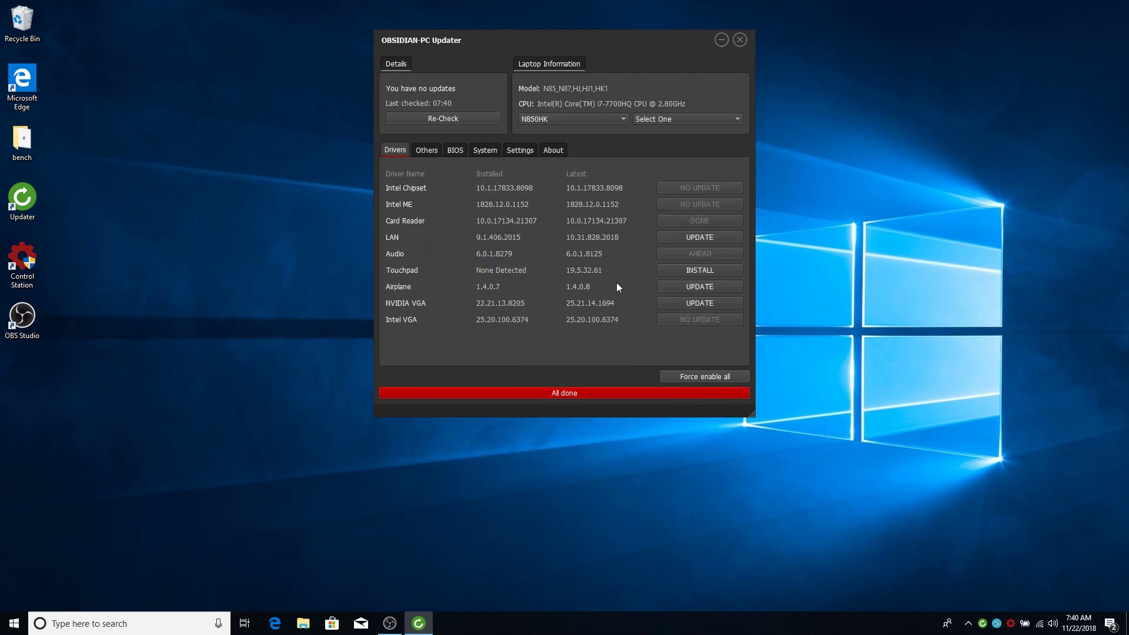
Update the Airplane driver to 1.4.0.8 through its installation wizard.
left_click(685, 290)
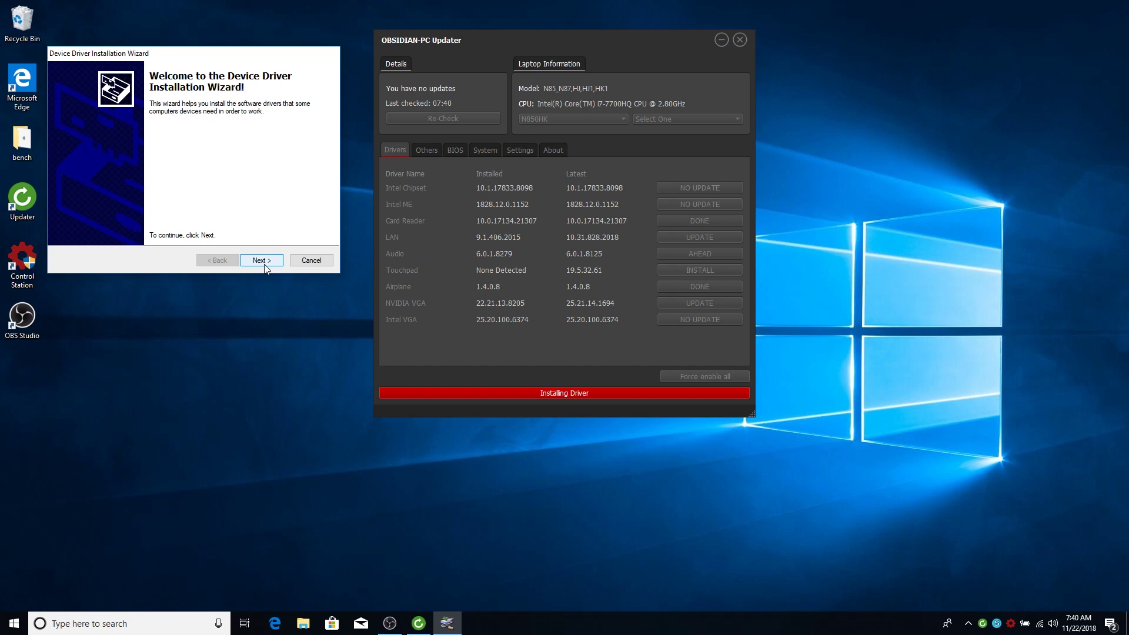
left_click(263, 260)
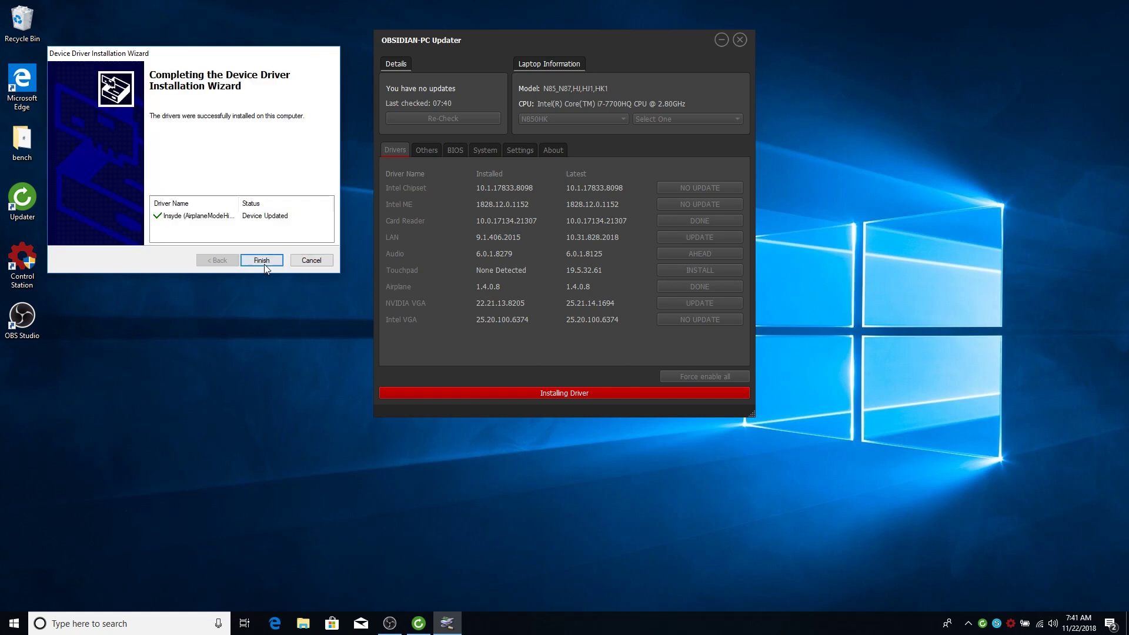
left_click(264, 263)
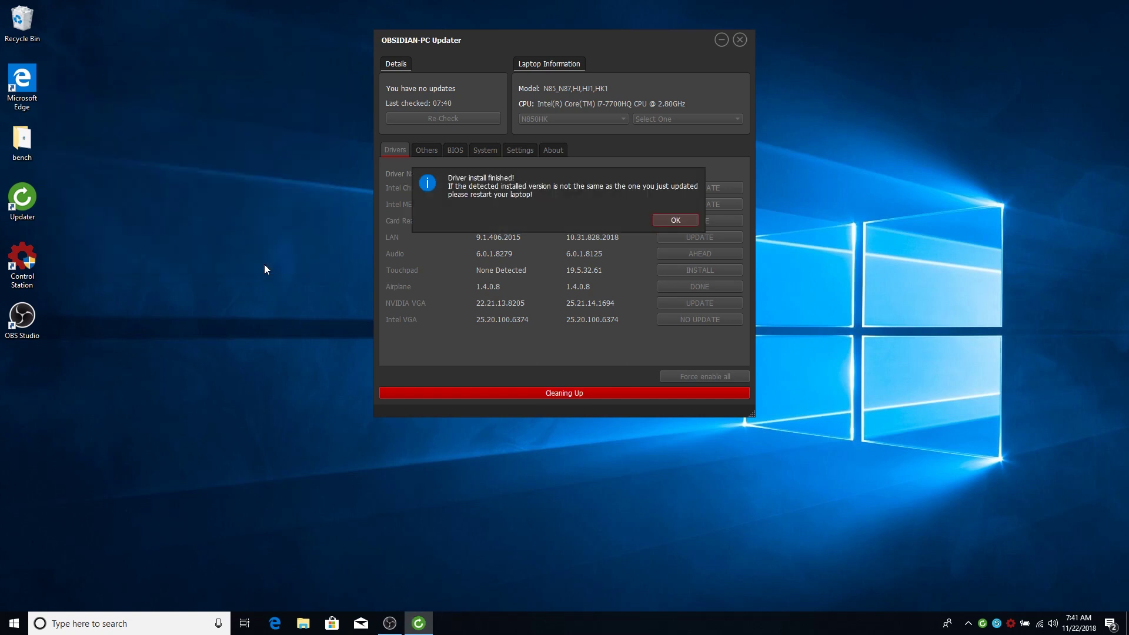
left_click(671, 222)
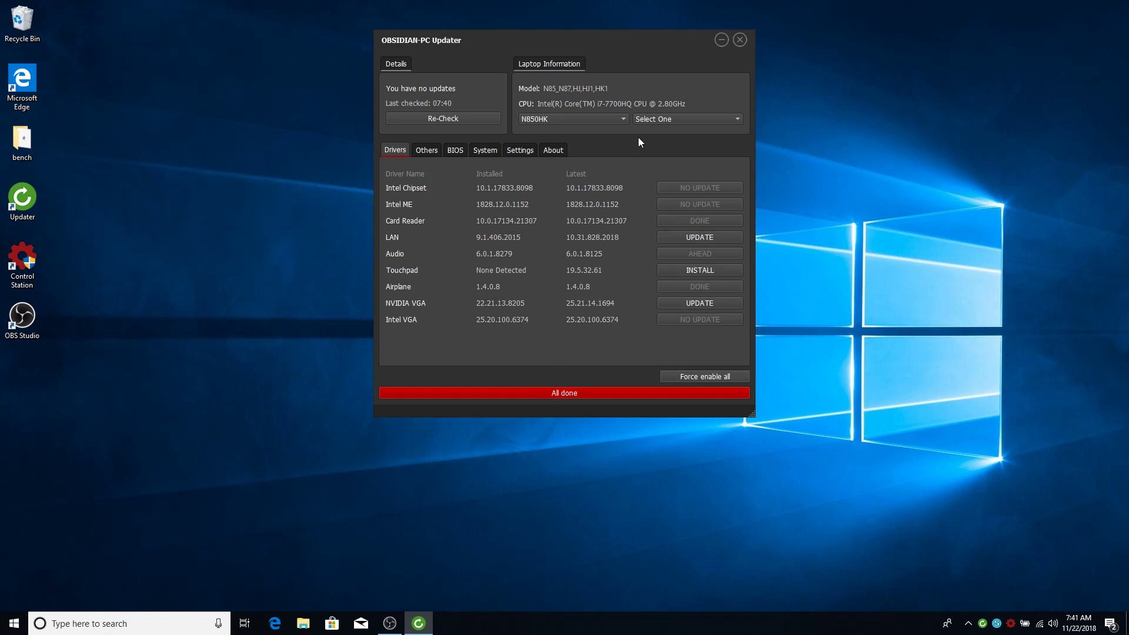
Go to the BIOS page and run Check Security, passing the AC adapter and model-match tests for BIOS 1.05.22.
left_click_drag(639, 140, 544, 130)
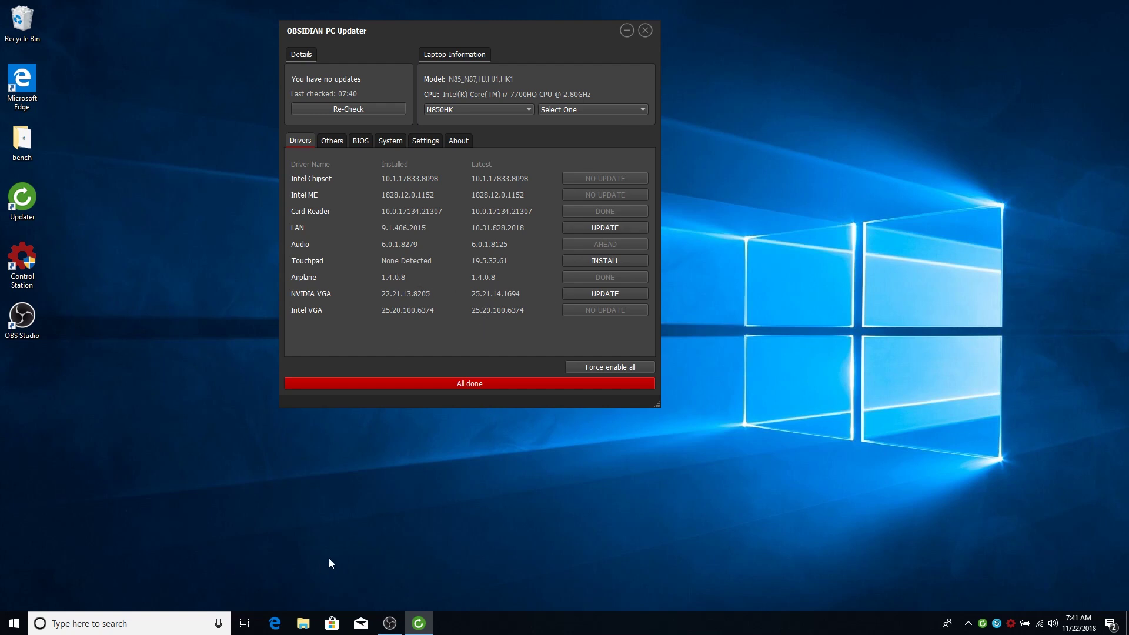
left_click(333, 143)
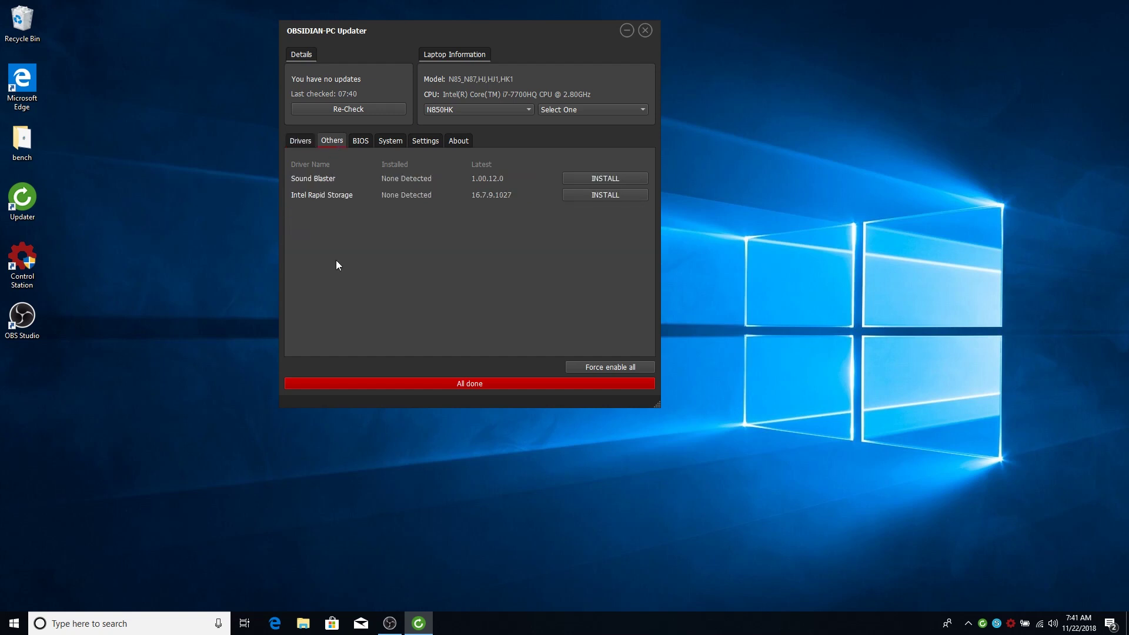
left_click(360, 141)
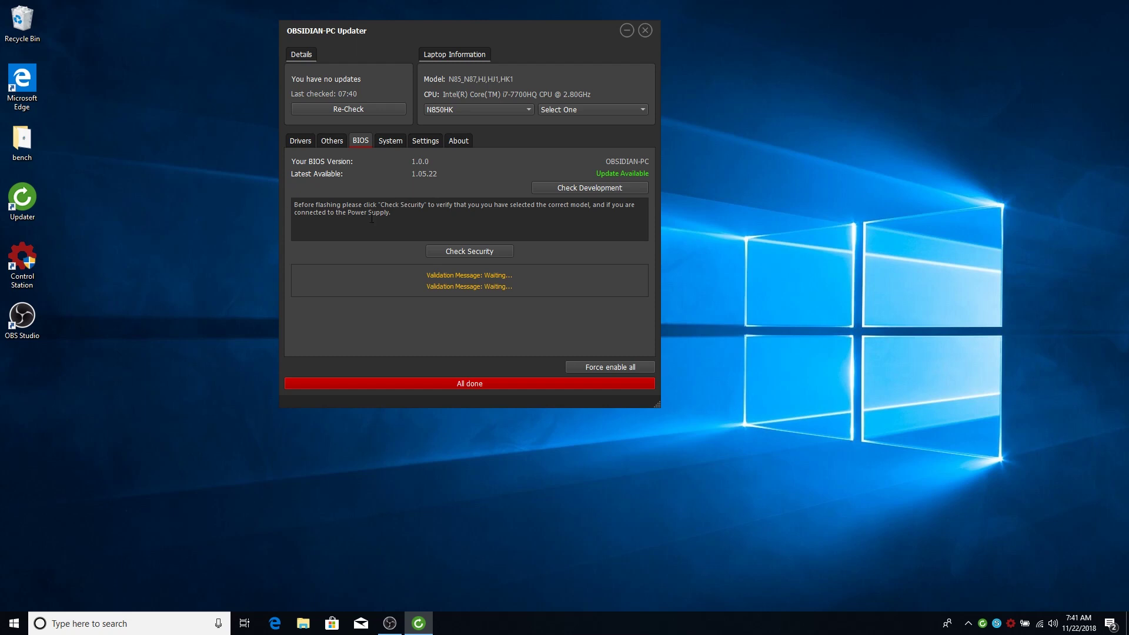
left_click(462, 251)
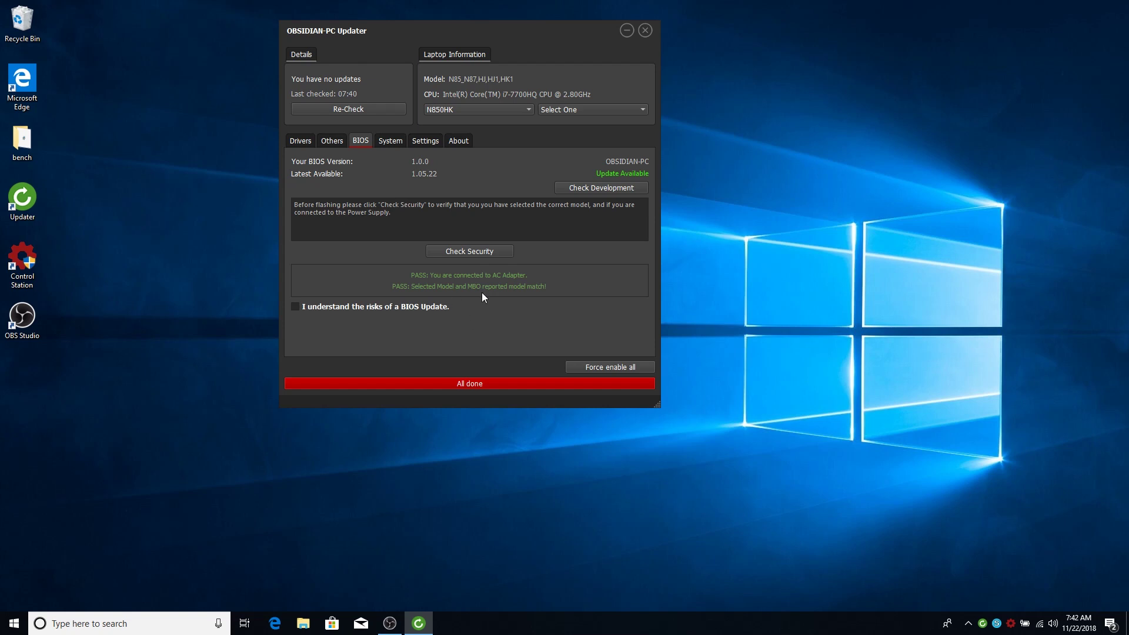
Tick 'I understand the risks of a BIOS Update.' to reveal the Flash BIOS / EC button.
left_click(344, 308)
left_click_drag(659, 415, 535, 156)
Show the Settings page, then close the updater and reopen it from the tray icon.
left_click(391, 146)
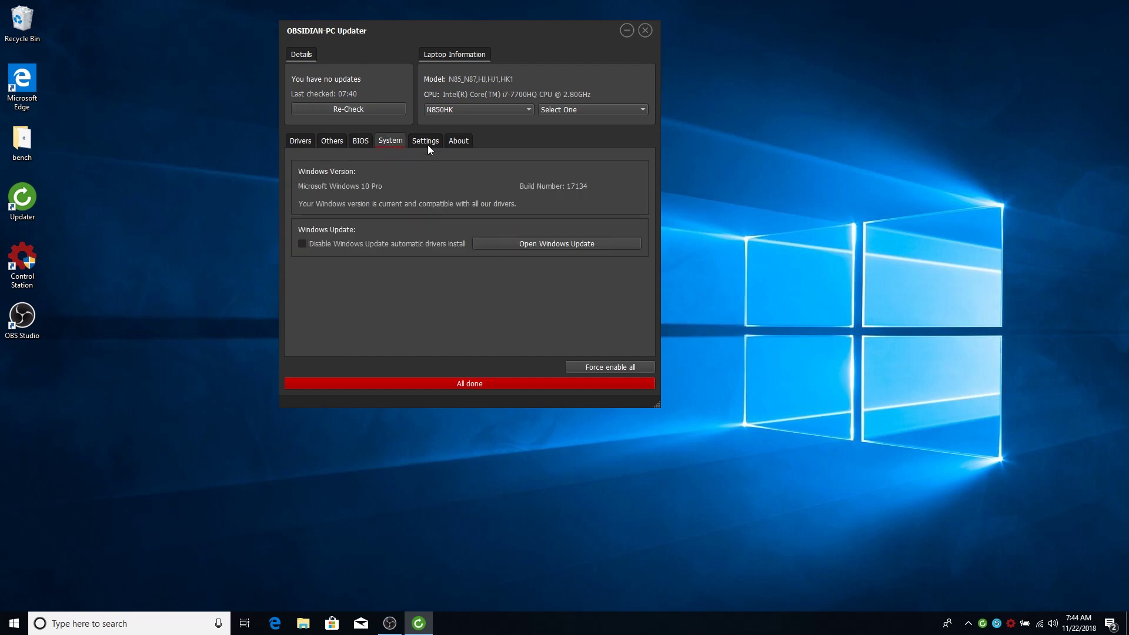
left_click(430, 144)
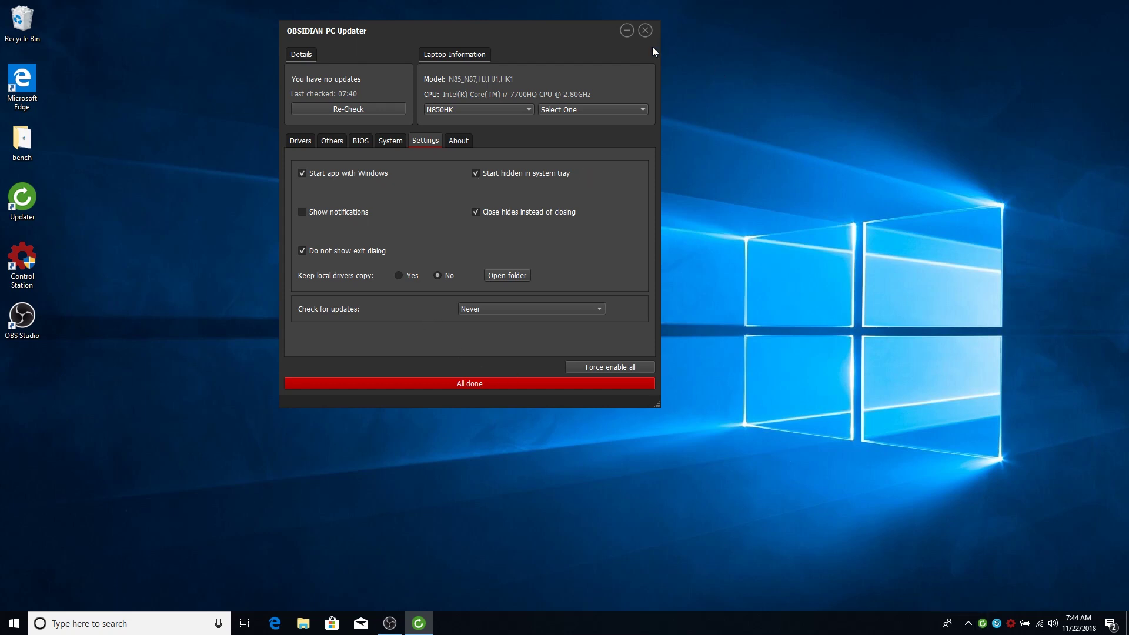
left_click(641, 31)
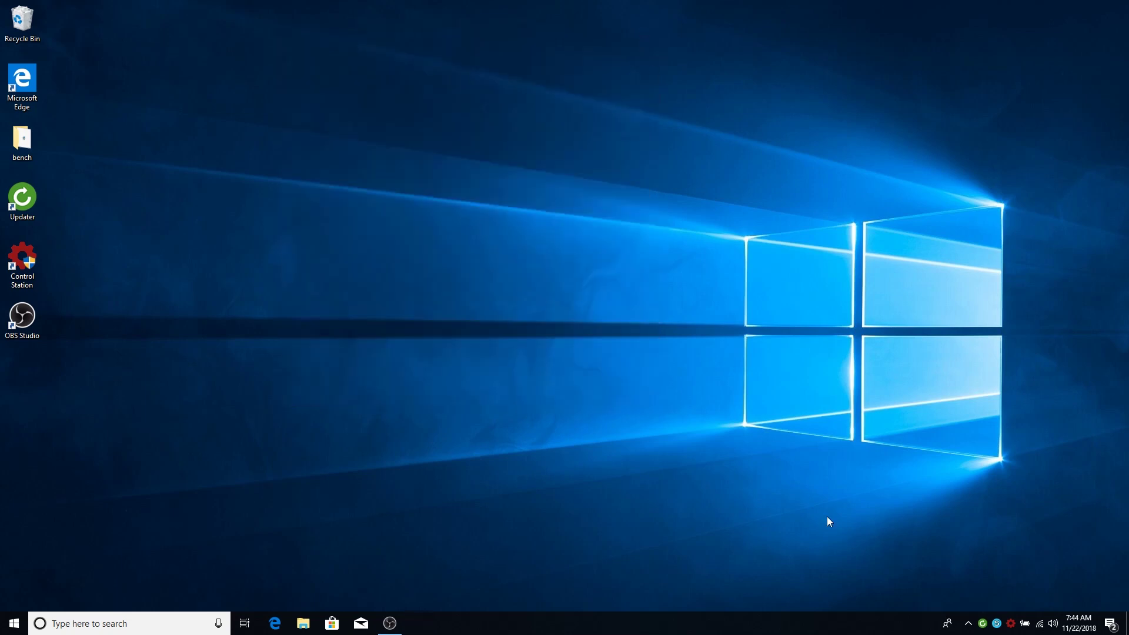
left_click(984, 628)
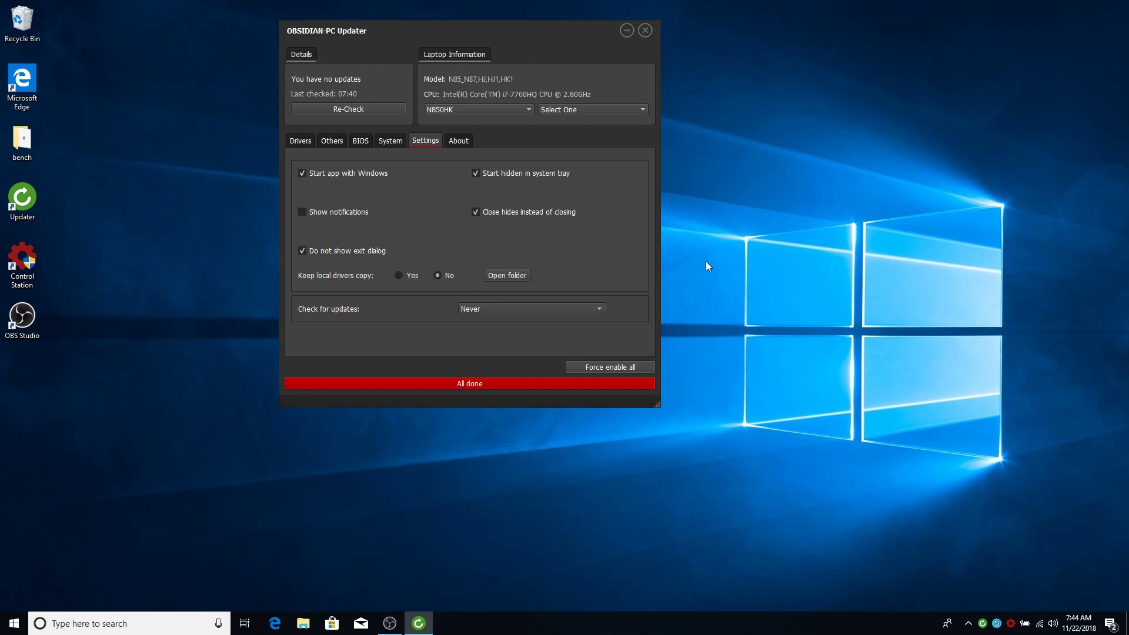
Re-check for driver updates, which reports 2 updates, and leave Show notifications turned off.
left_click_drag(507, 55, 477, 116)
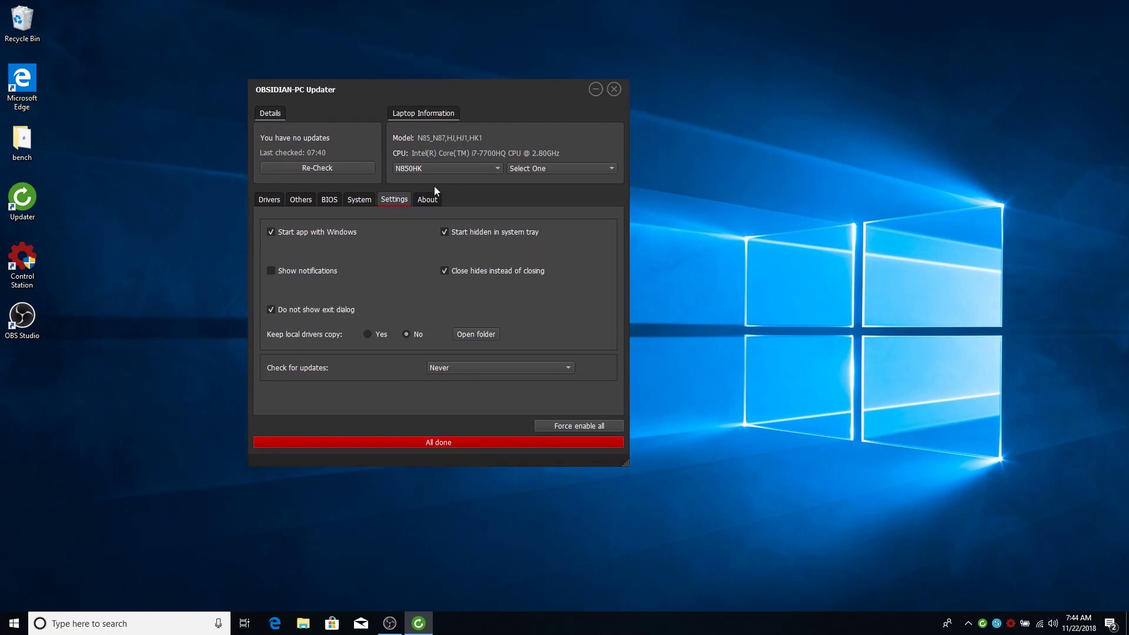
left_click(314, 274)
left_click(325, 170)
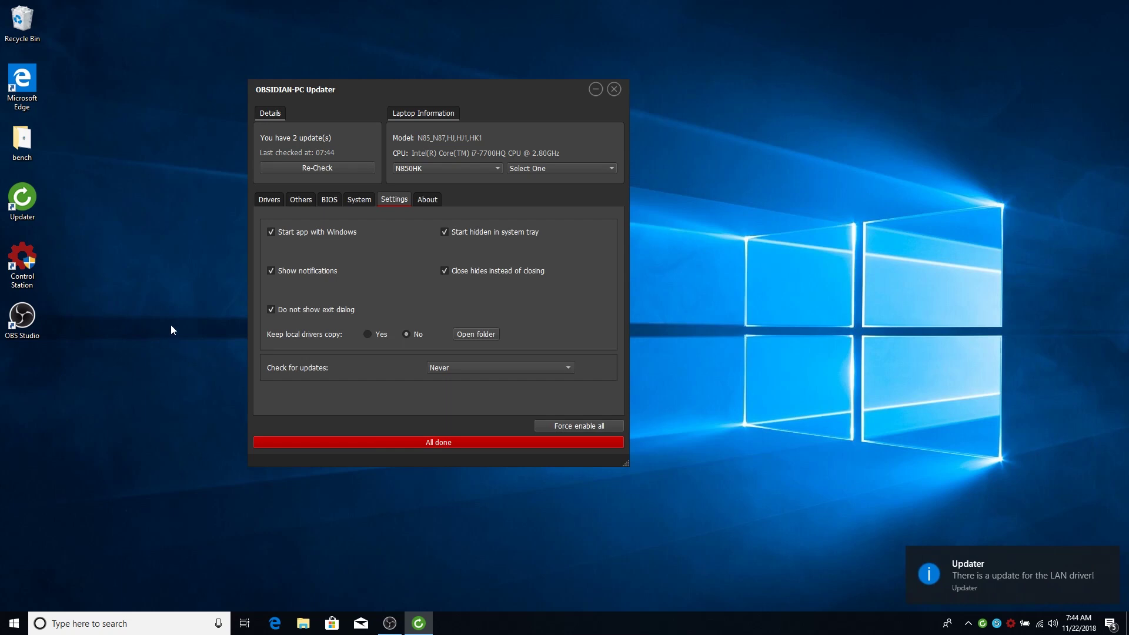
left_click(271, 272)
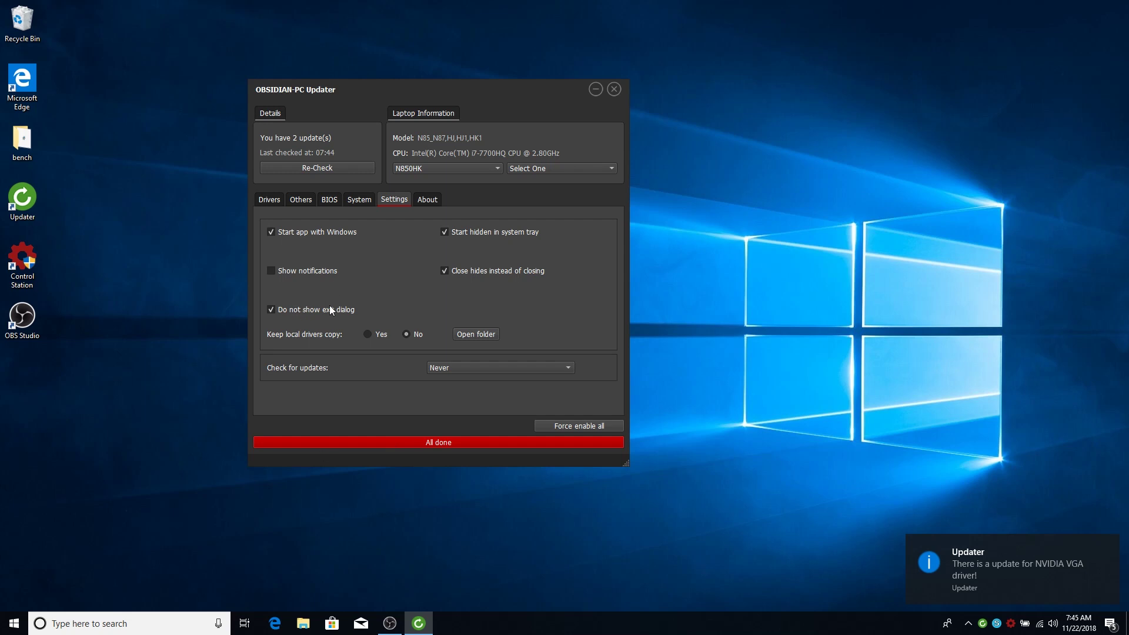
Test the exit confirmation from the tray icon's Exit, decline with No, then re-enable Do not show exit dialog.
left_click(290, 312)
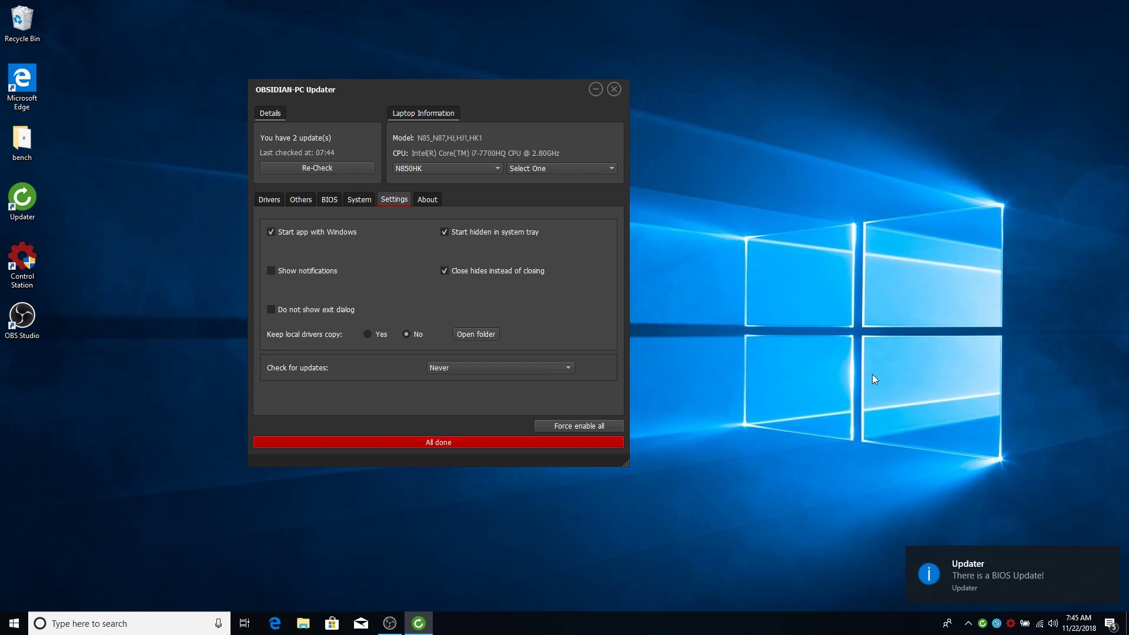
right_click(982, 624)
left_click(1002, 628)
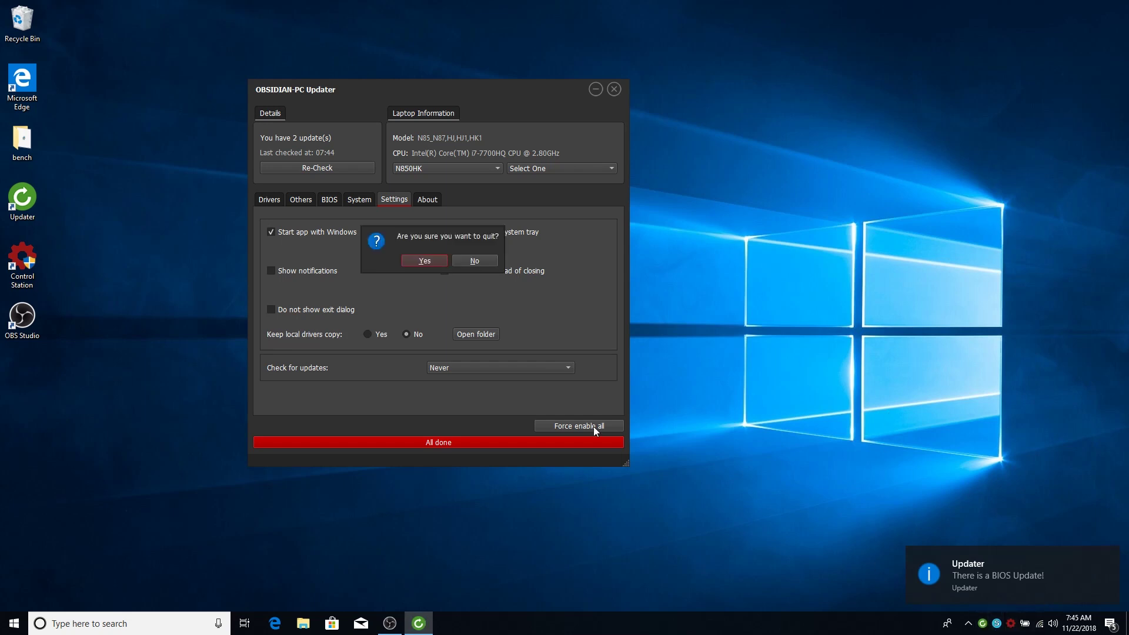
left_click(466, 262)
left_click(287, 310)
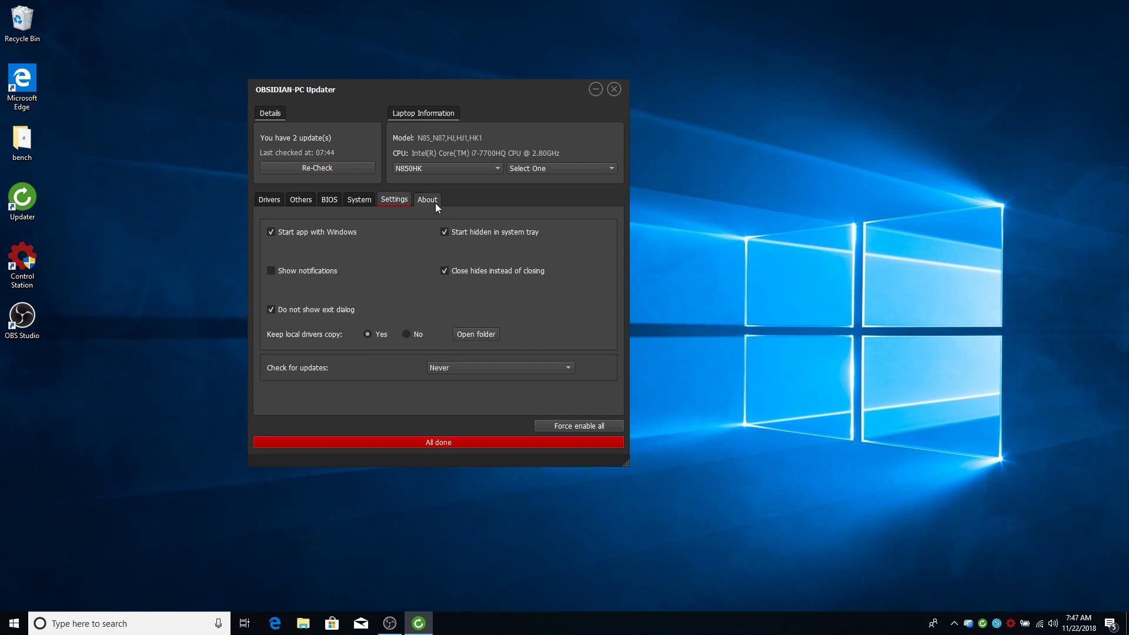
On the About tab, check for updates and confirm version 2.2.9 is the latest.
left_click(436, 203)
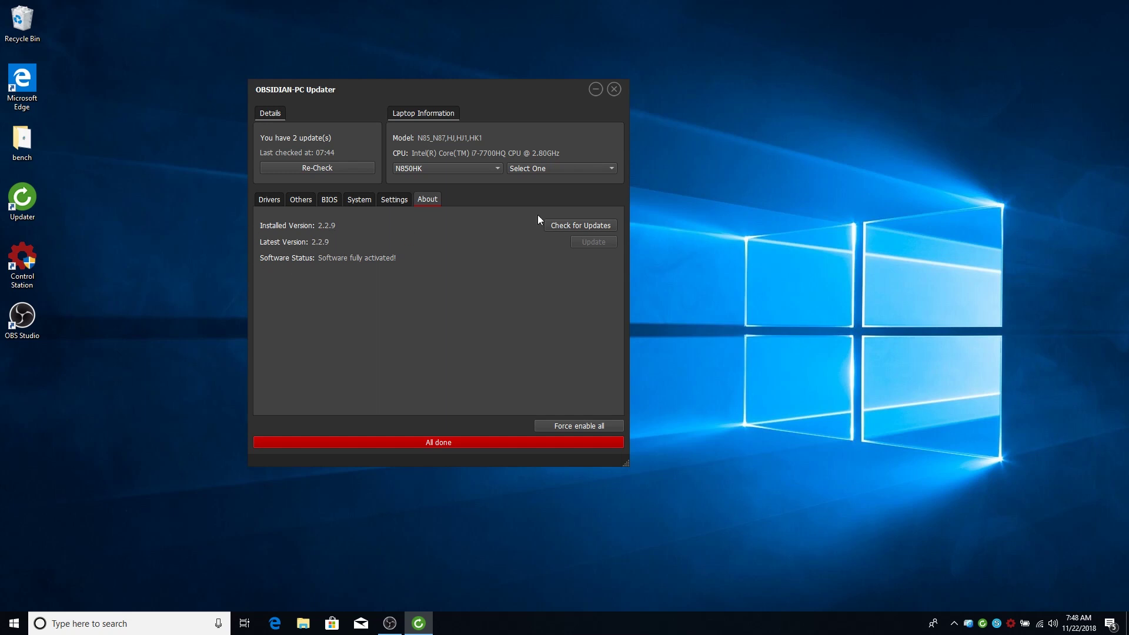
left_click(590, 223)
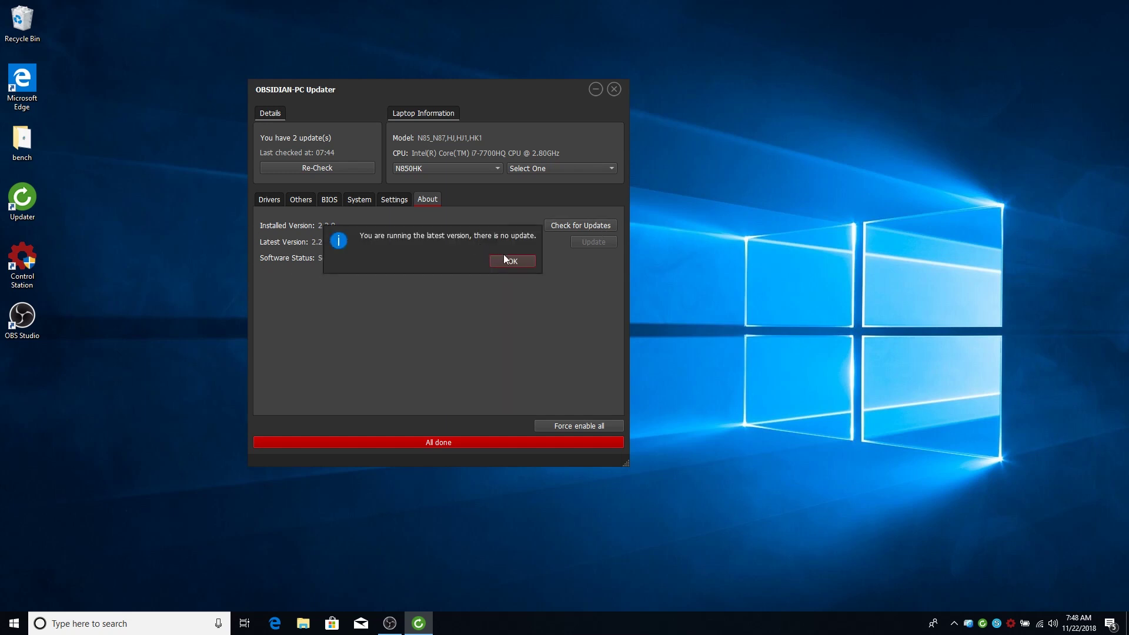
left_click(505, 262)
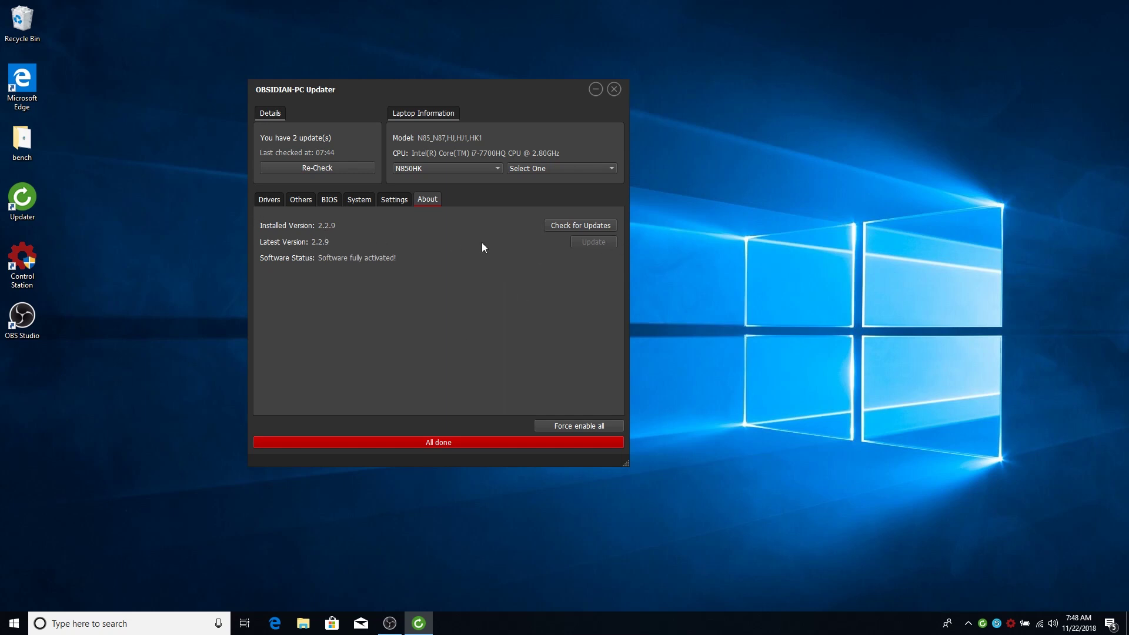
left_click(483, 170)
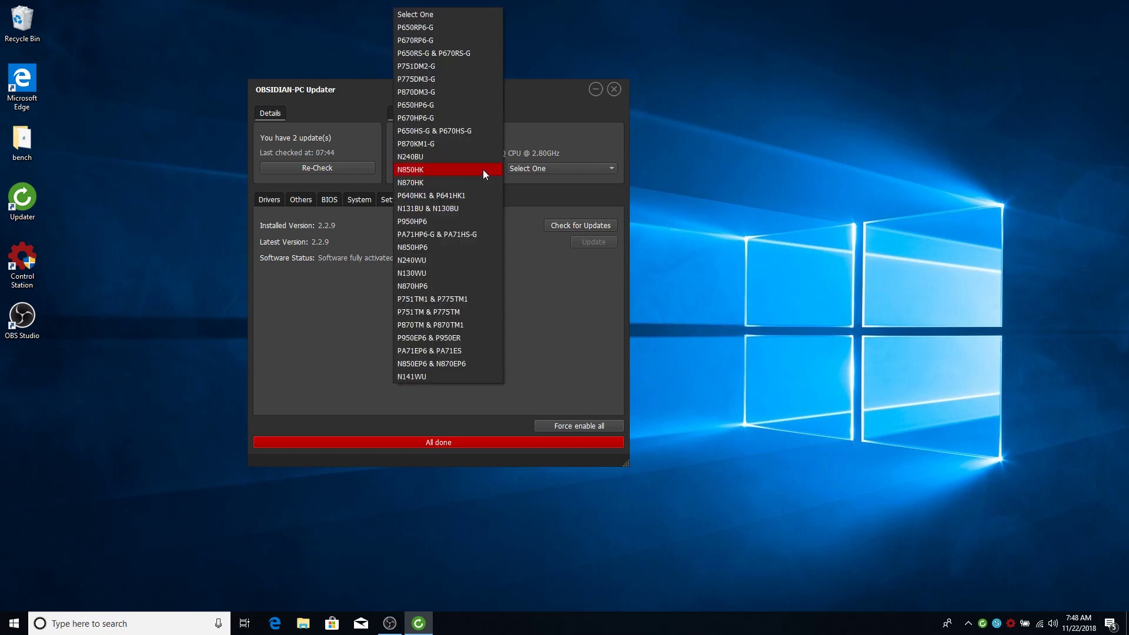
left_click(486, 170)
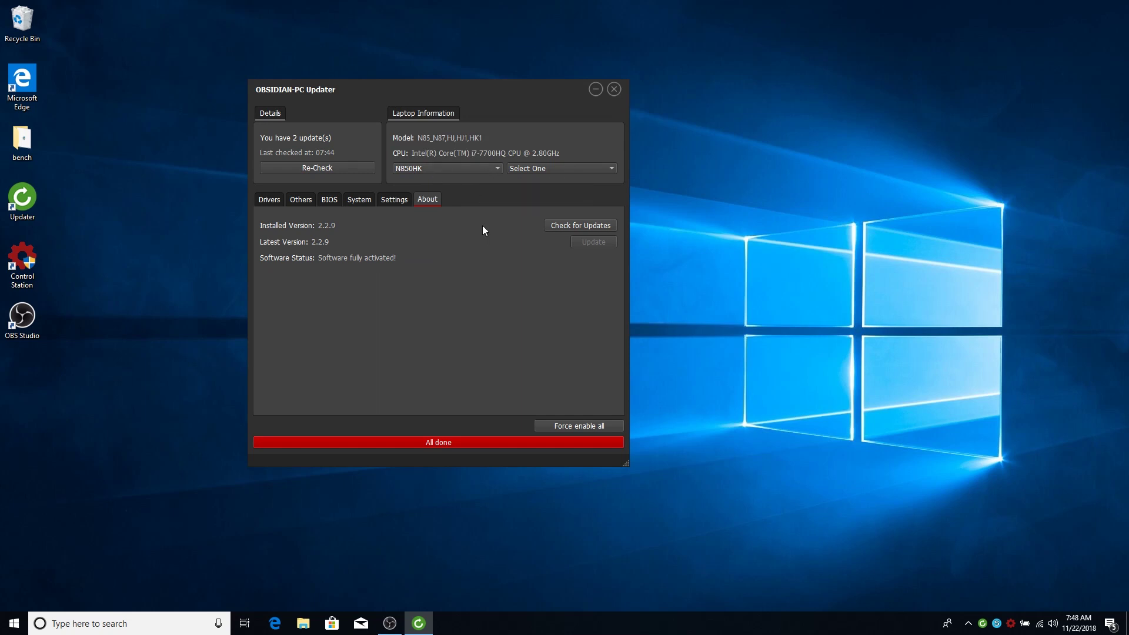
left_click(541, 170)
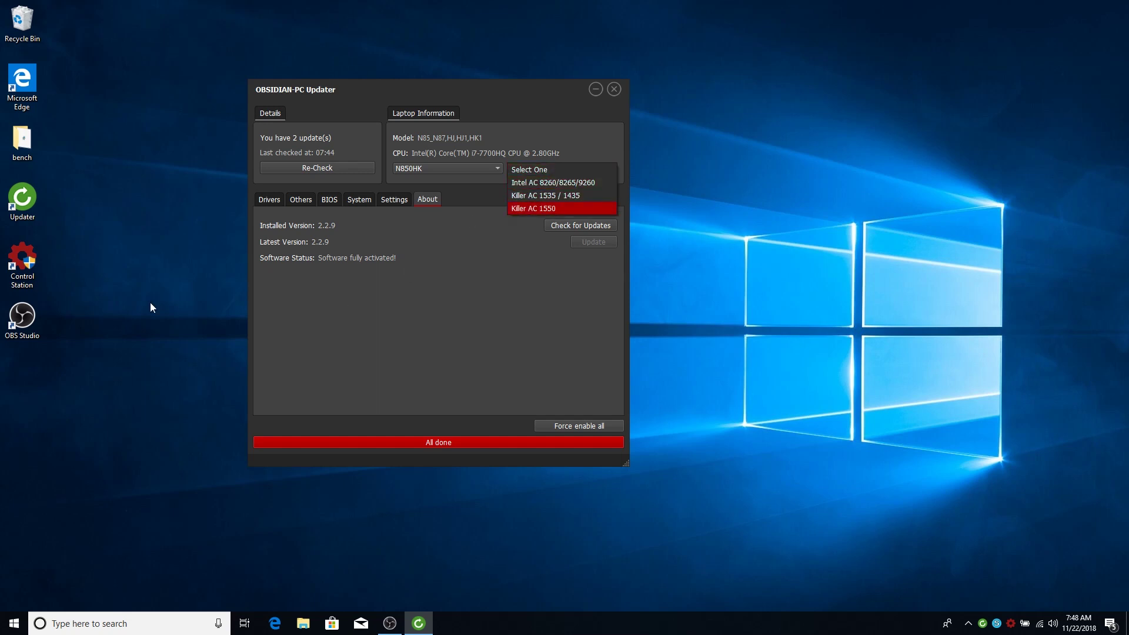
left_click(30, 263)
left_click(22, 140)
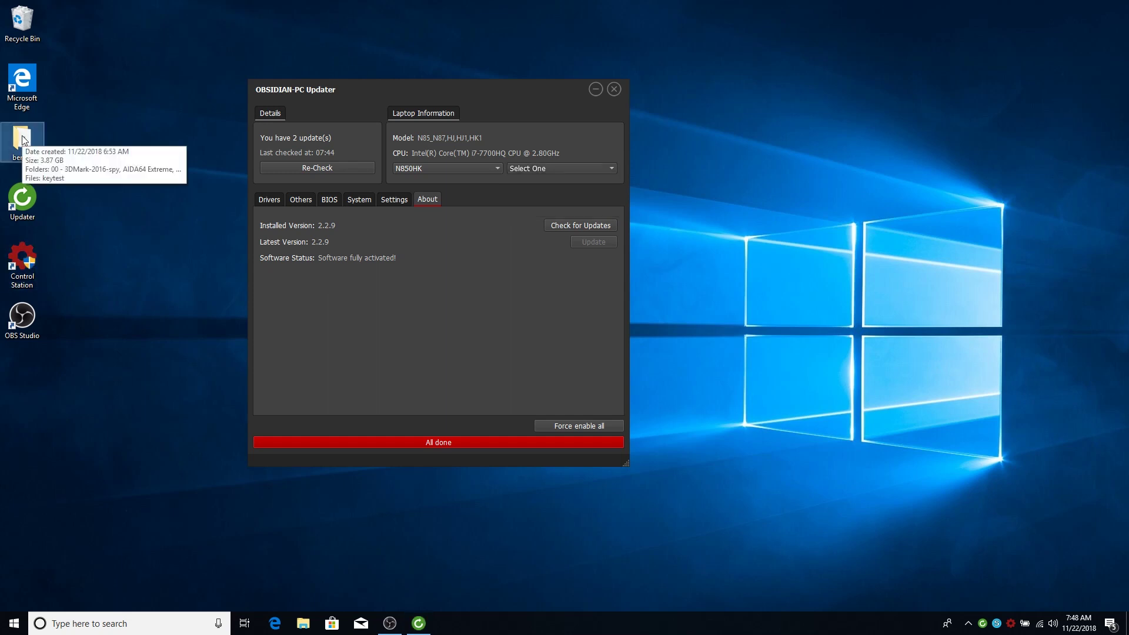
Open Device Manager from This PC properties and select Intel(R) Wireless-AC 9260 under Network adapters.
left_click(313, 627)
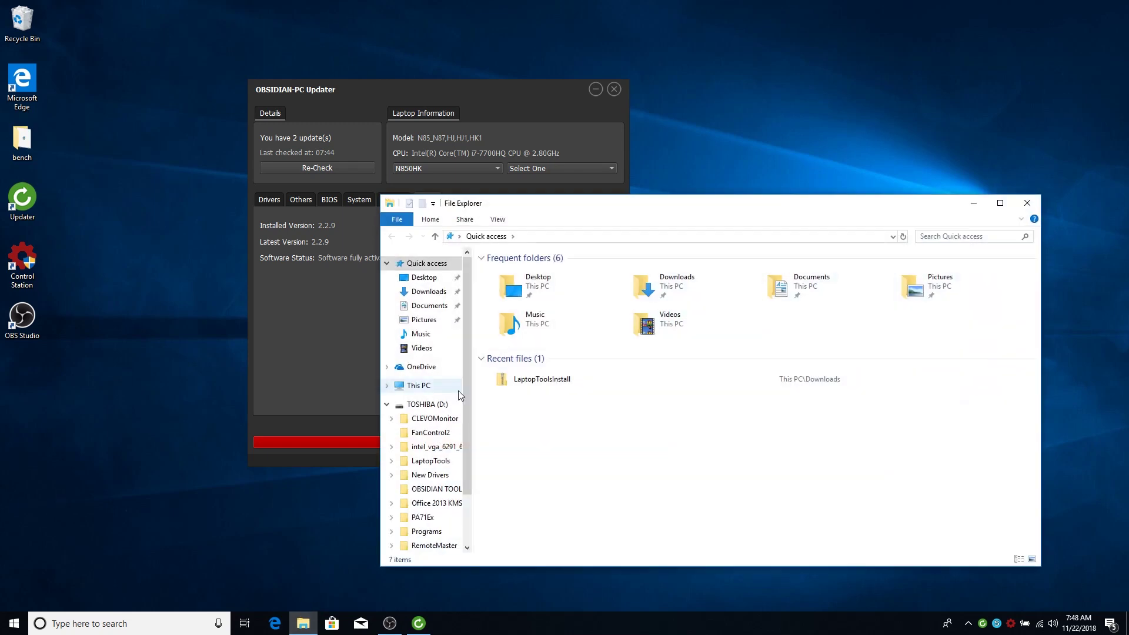
right_click(422, 390)
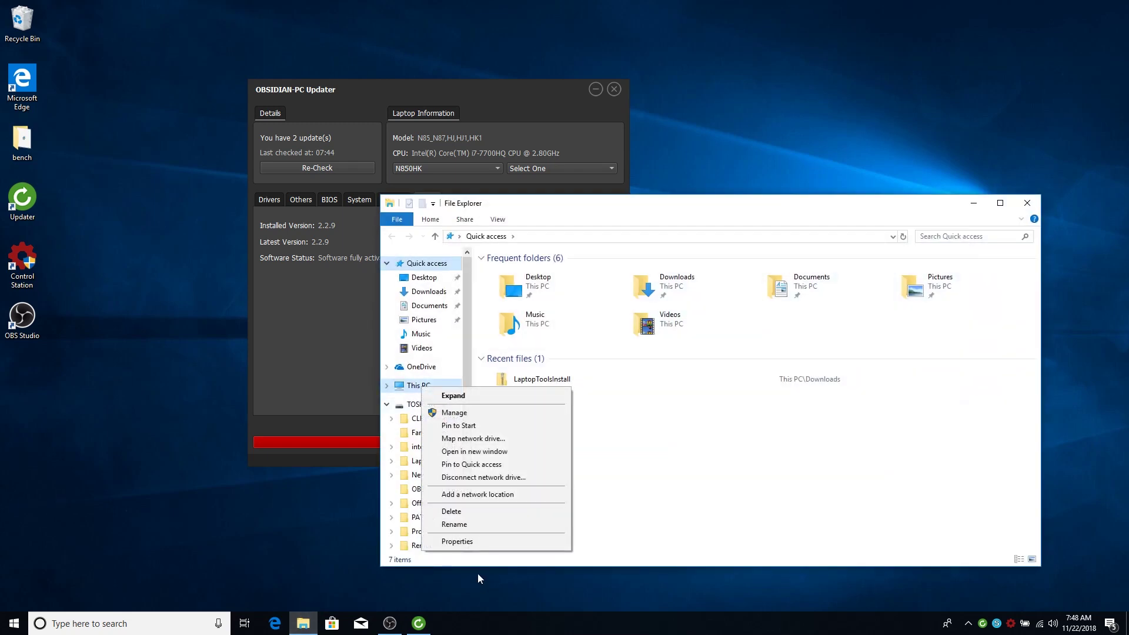
left_click(484, 544)
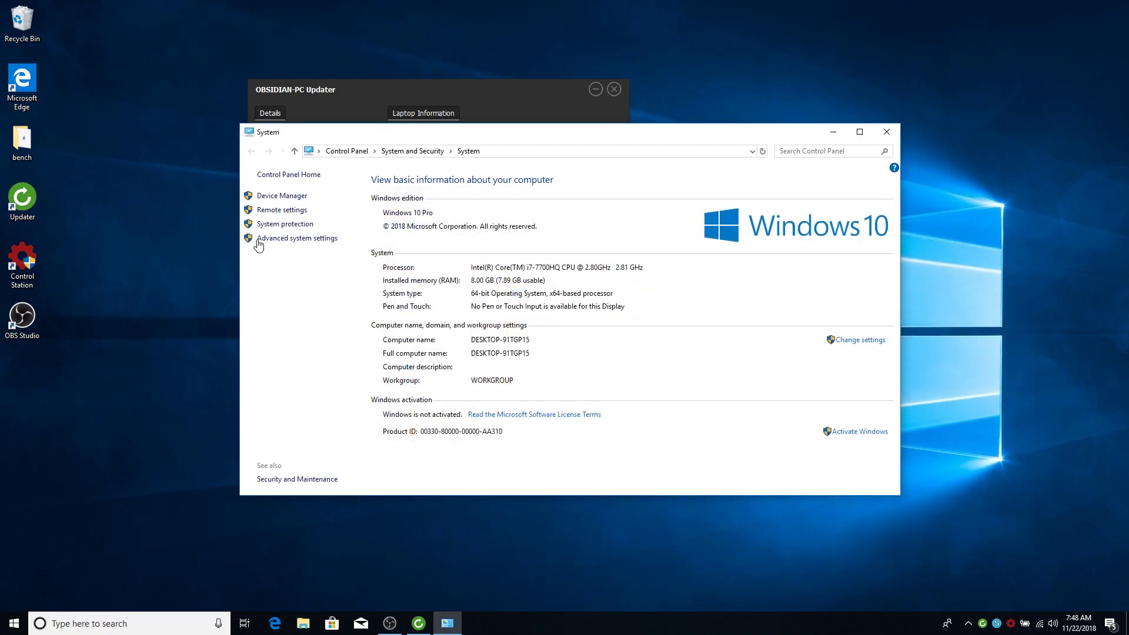
left_click(278, 200)
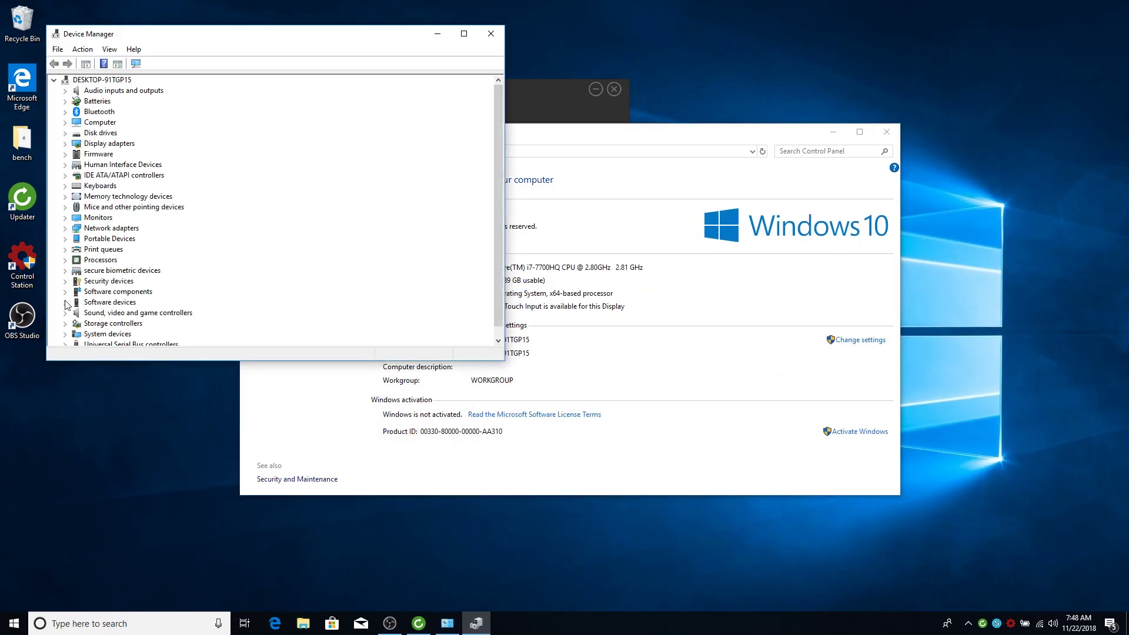
left_click(65, 228)
left_click(167, 240)
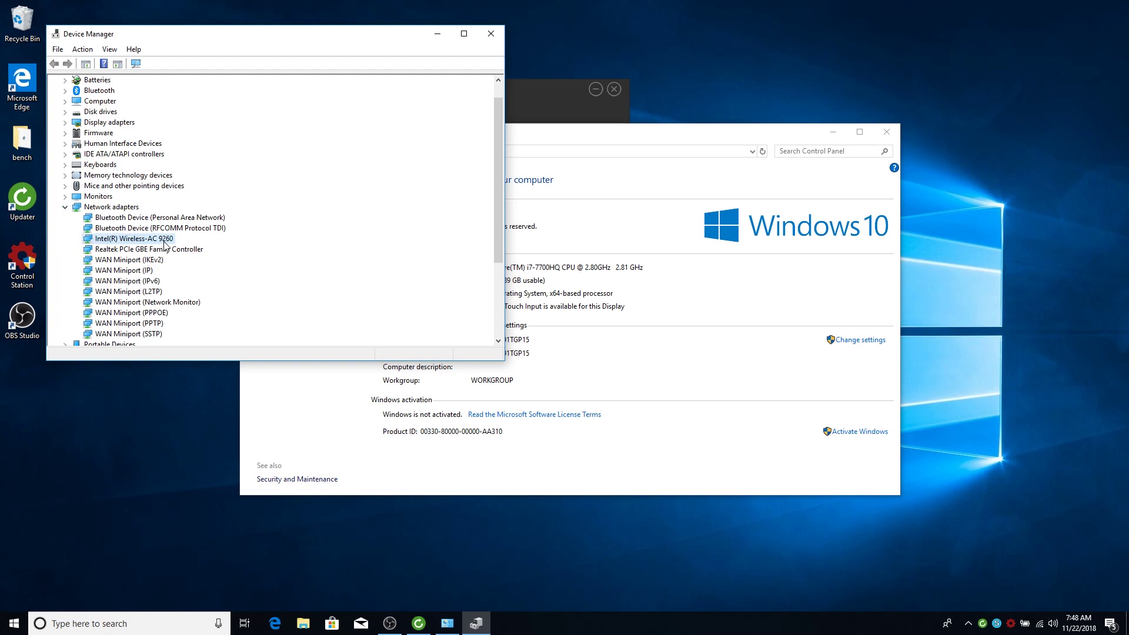
left_click(545, 107)
Choose Intel AC 8260/8265/9260 as the wireless card and view Others, showing an Intel Wifi update.
left_click(562, 169)
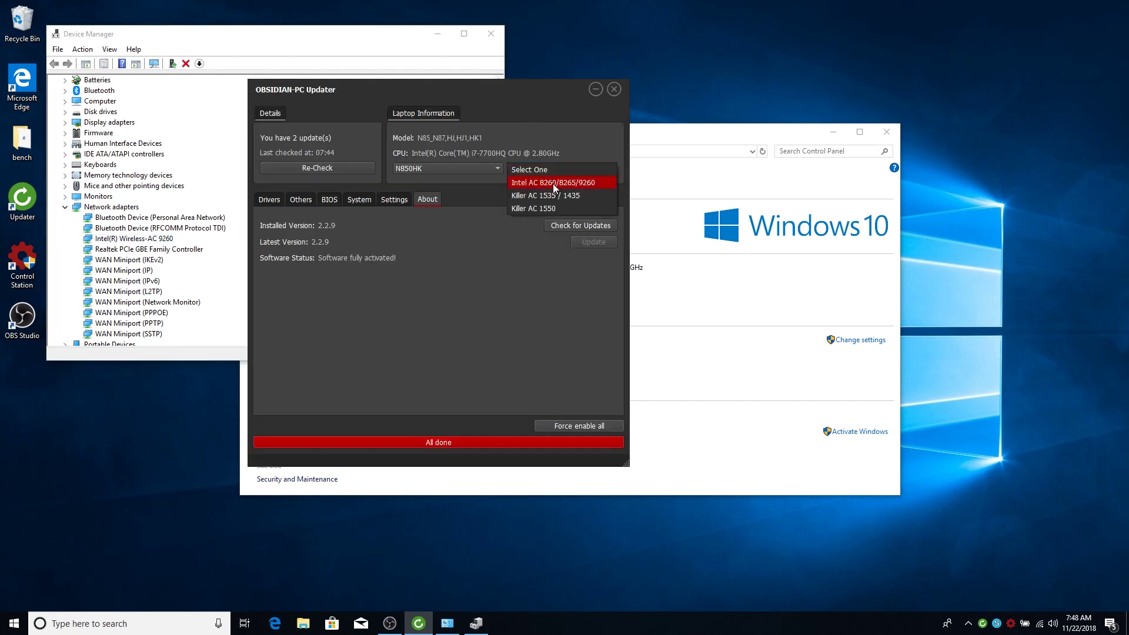
left_click(553, 183)
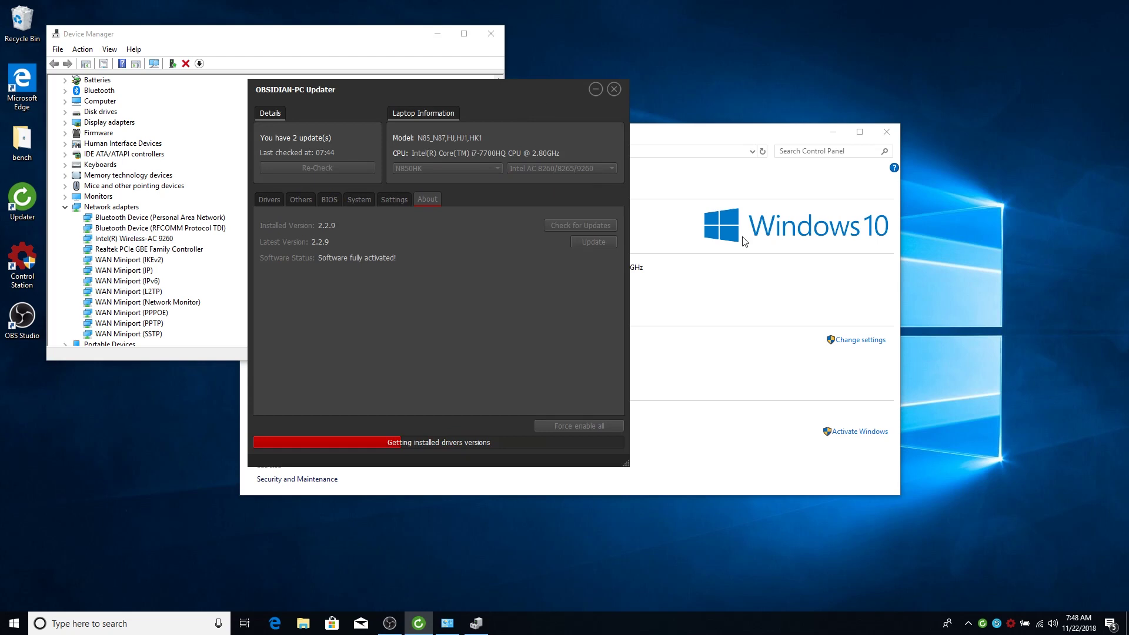
left_click(887, 132)
left_click(490, 33)
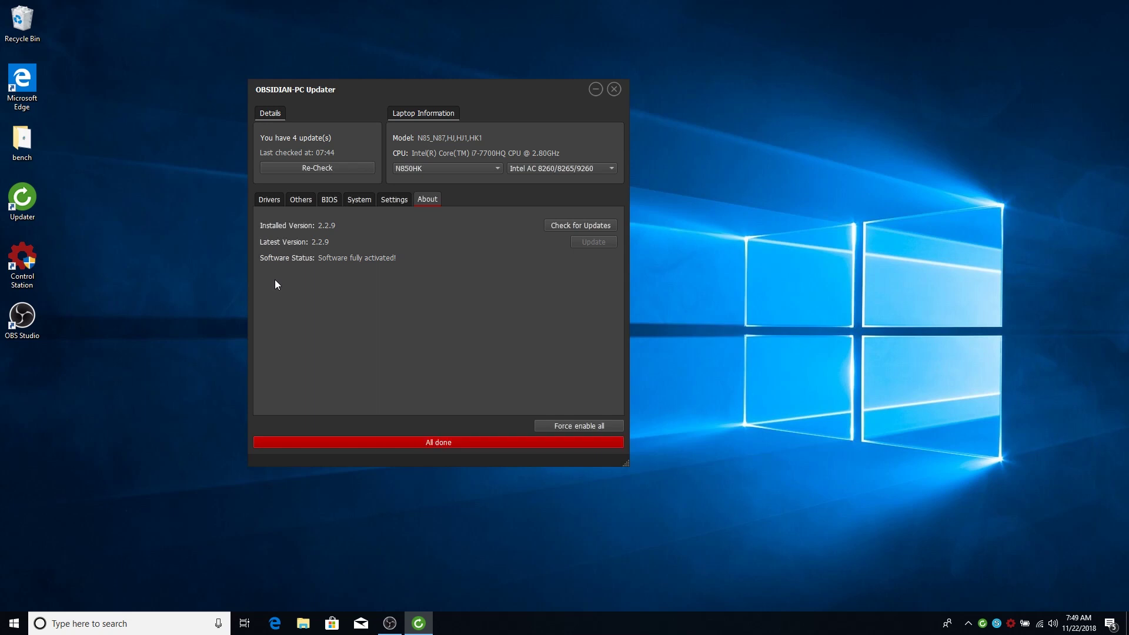
left_click(300, 203)
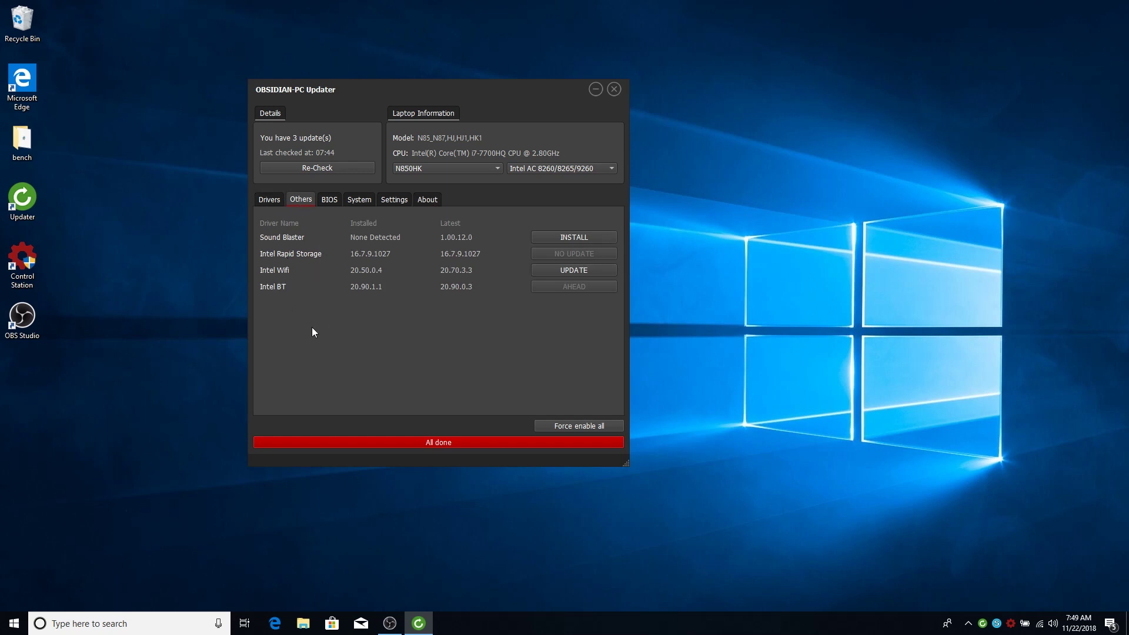
Update Intel Wifi, accepting the EULA and starting the Intel PROSet/Wireless v20.90.0 upgrade.
left_click(573, 270)
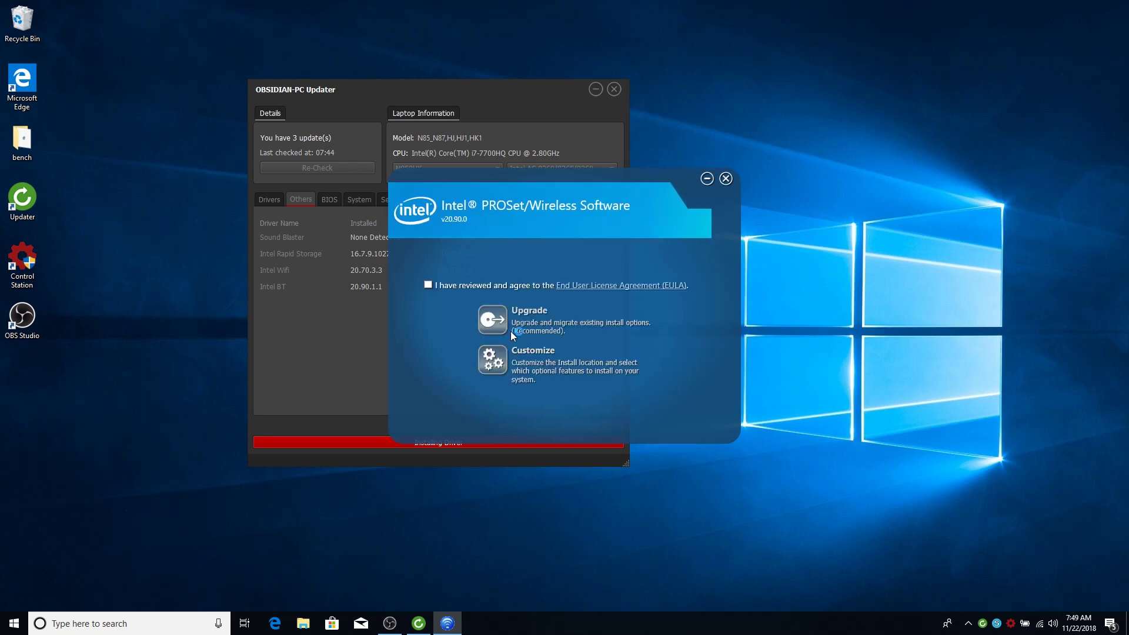
left_click(428, 286)
left_click(492, 319)
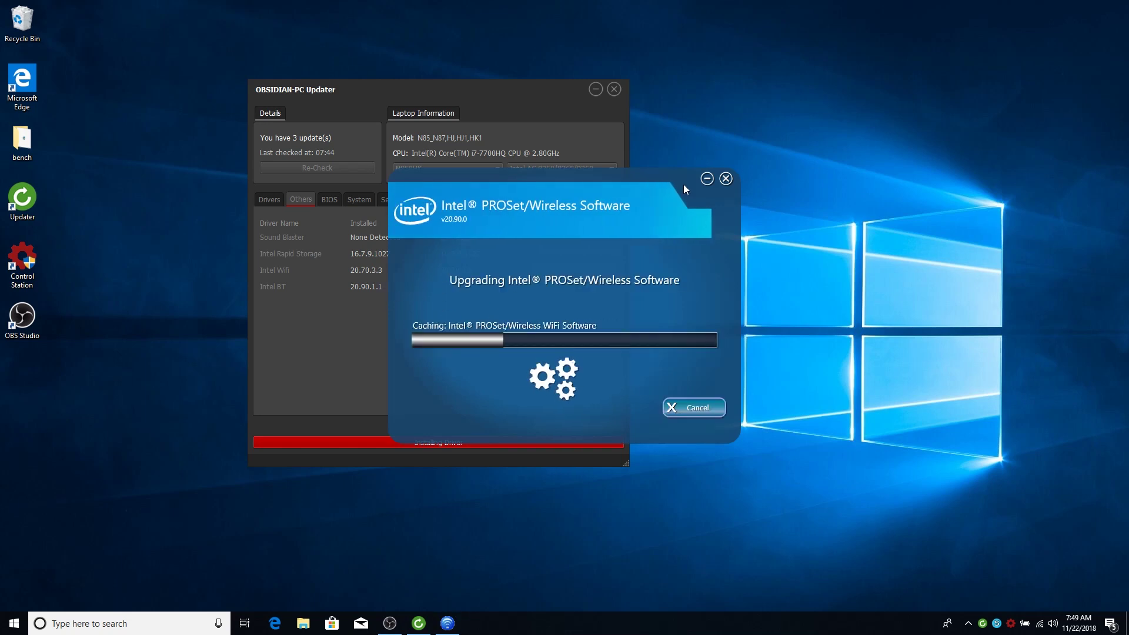
left_click_drag(683, 185, 775, 281)
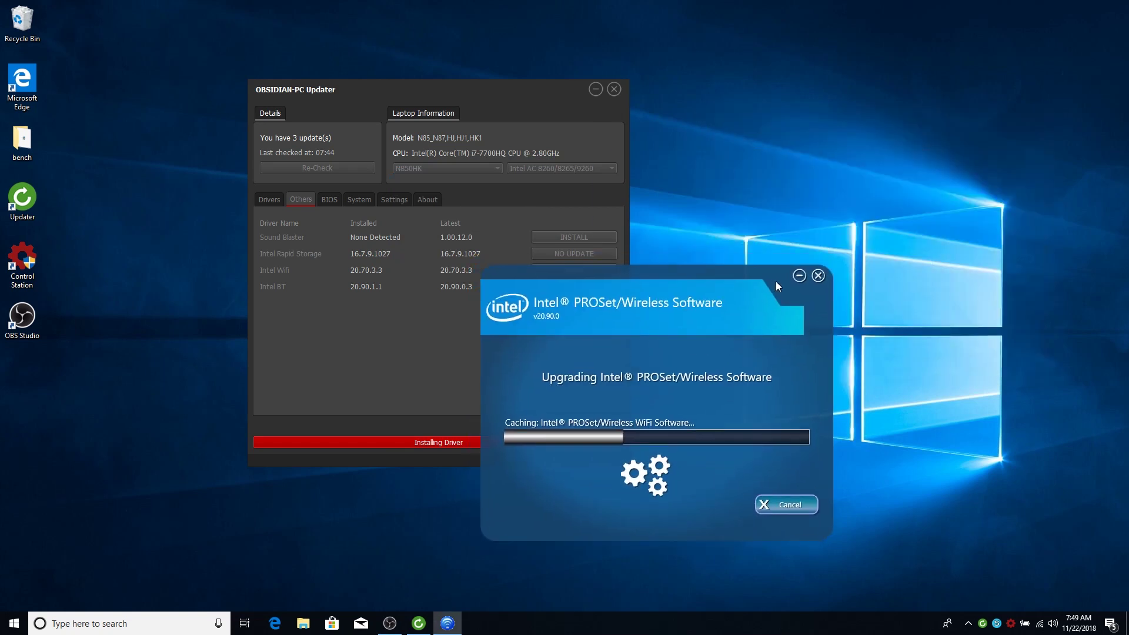